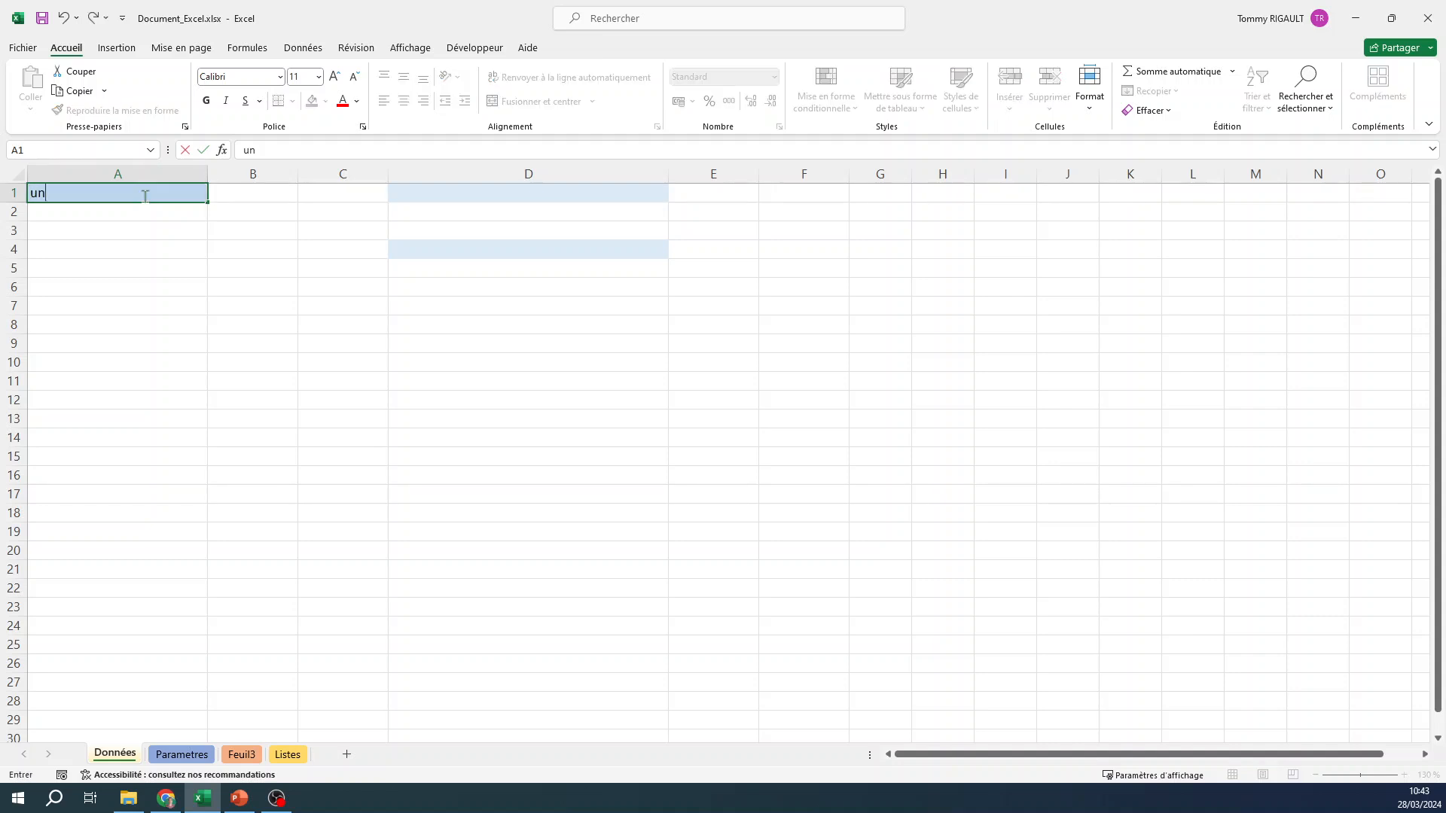
# Enter "un yaourt" in cell A1 and name that cell dessert_du_frigo.
pyautogui.write('yaourt')
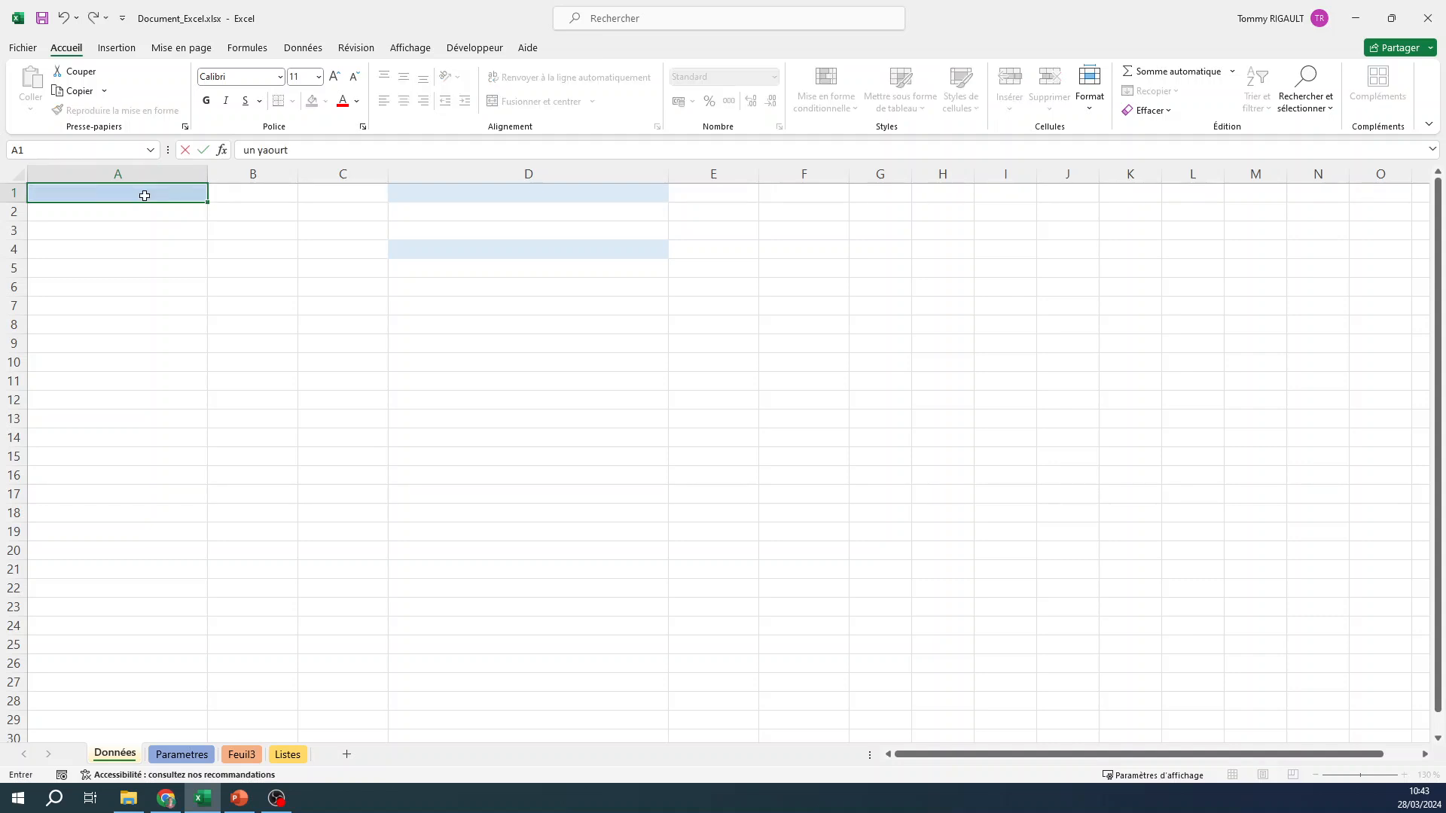
pyautogui.press('Return')
pyautogui.click(144, 195)
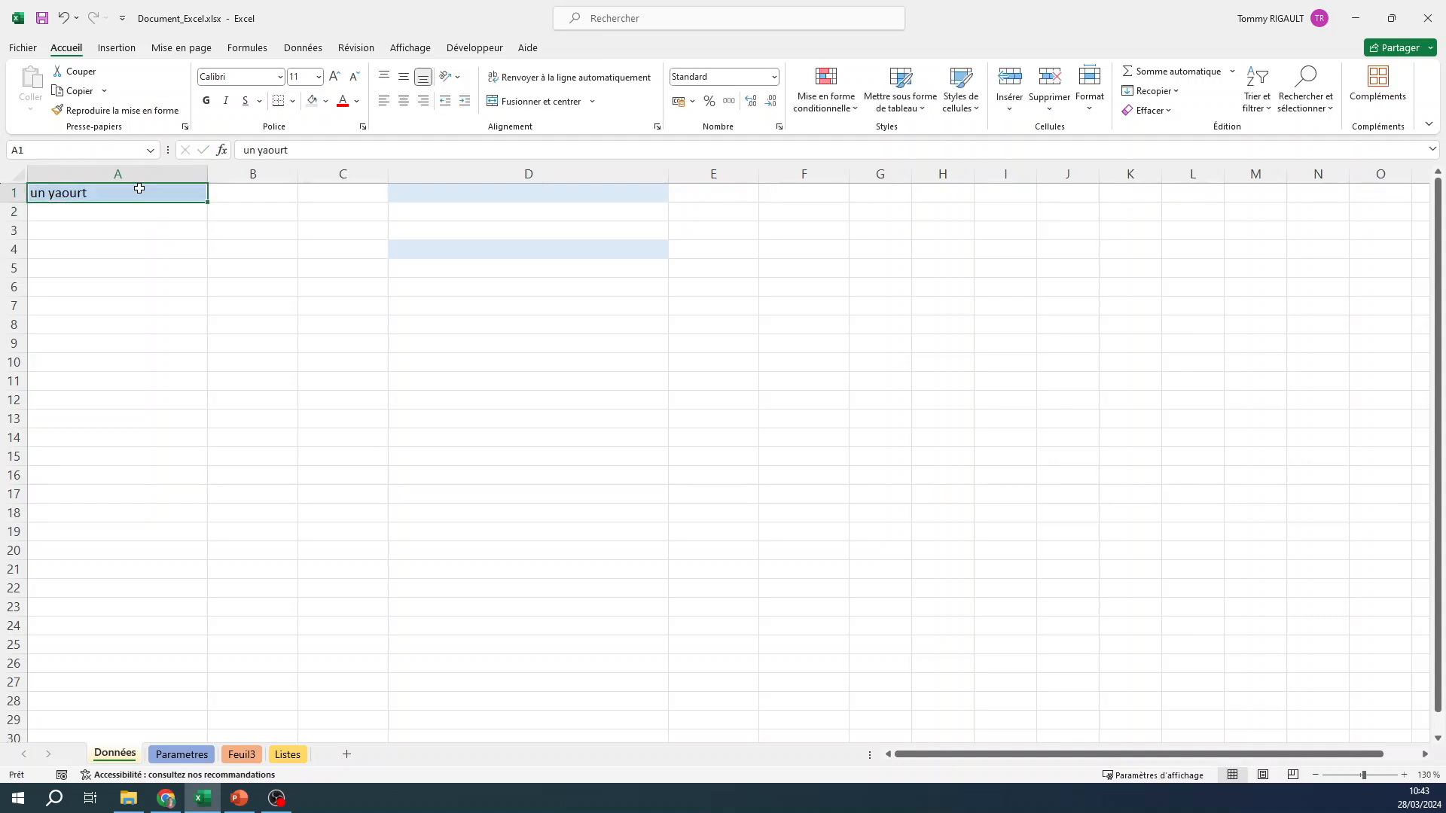
pyautogui.click(31, 149)
pyautogui.click(101, 193)
pyautogui.click(41, 152)
pyautogui.write('dessert_du_frigo')
pyautogui.press('Return')
# Enter the formula =dessert_du_frigo in cell A4, referencing the named cell A1.
pyautogui.click(93, 247)
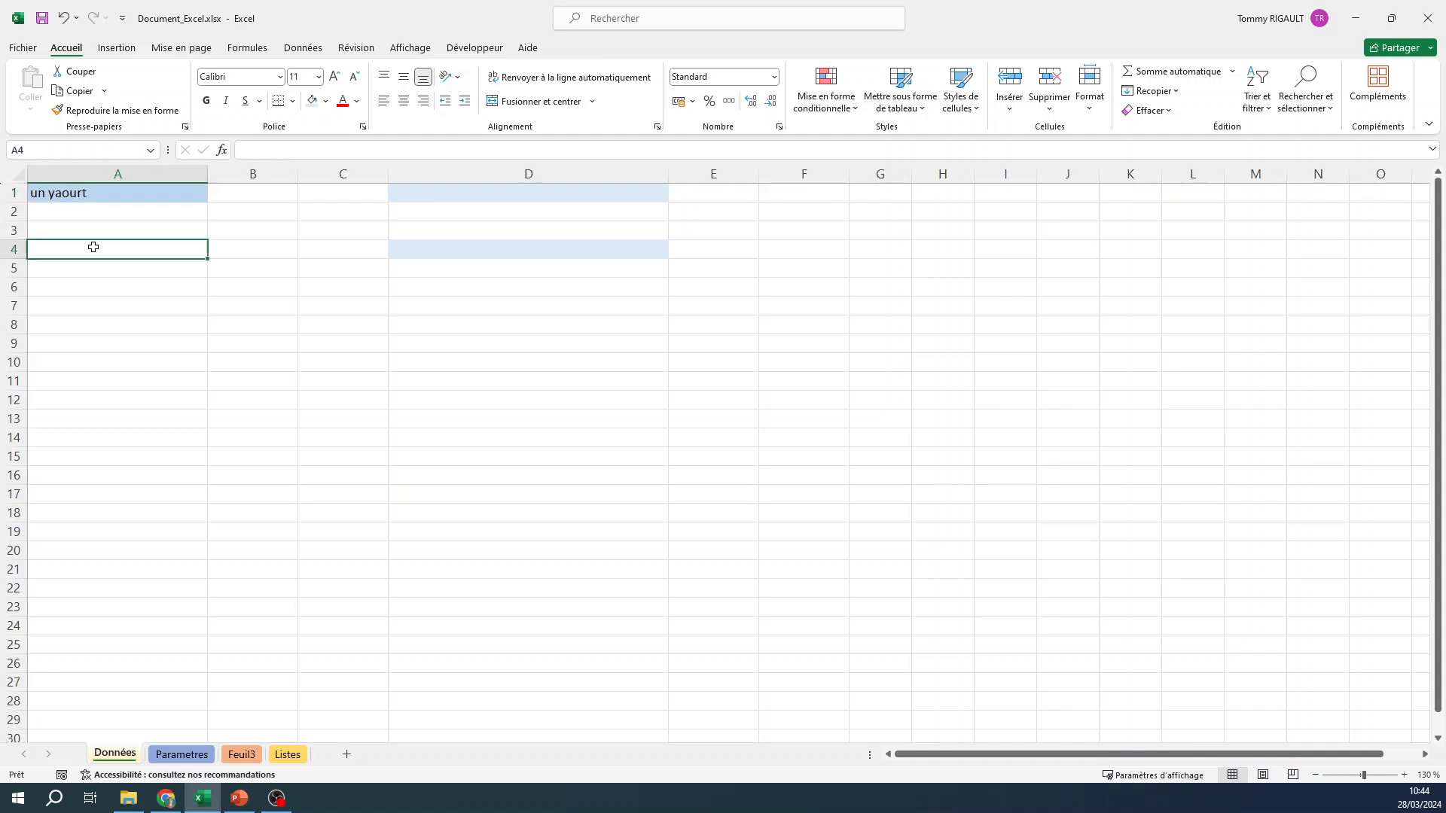
pyautogui.write('=')
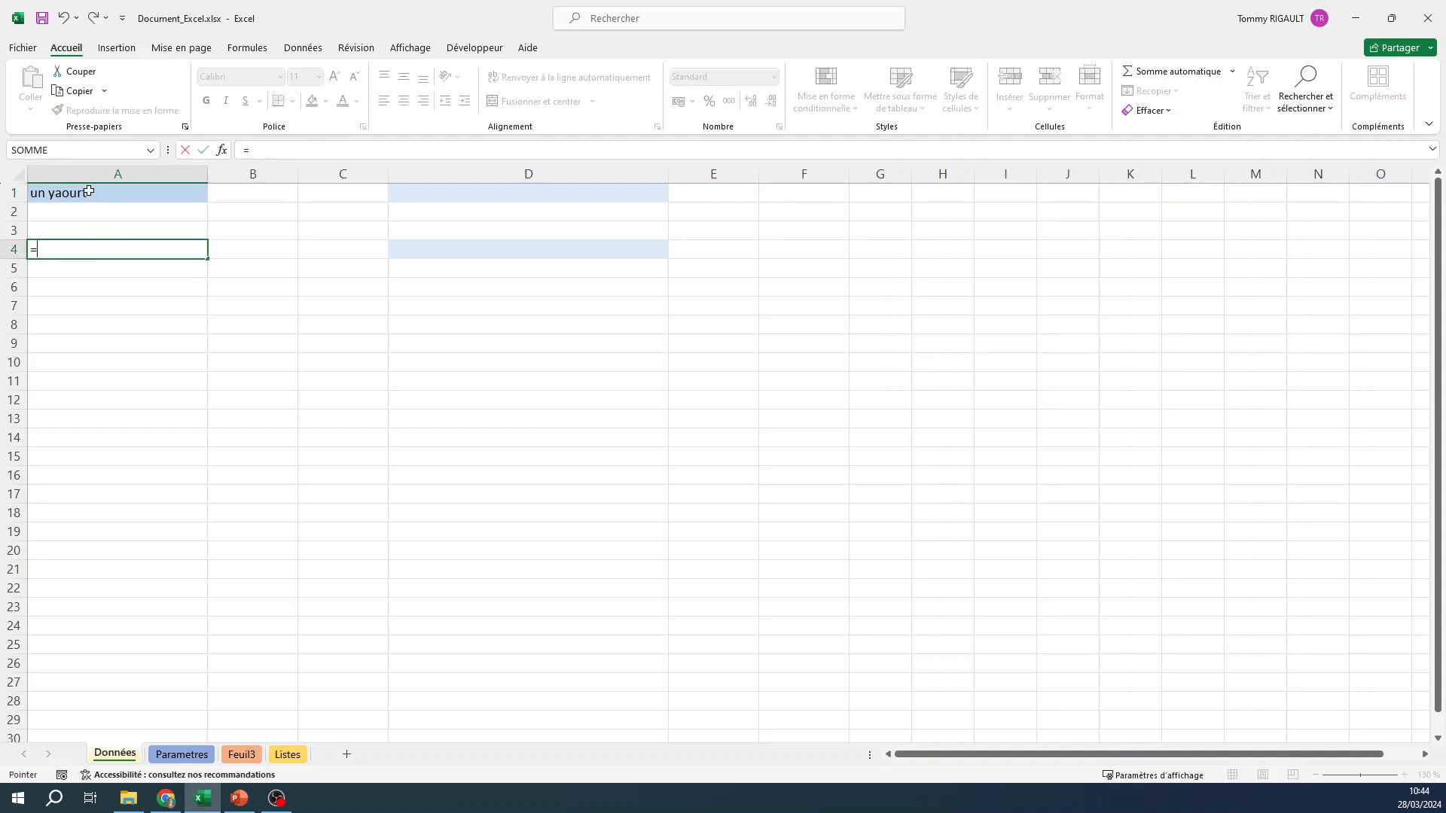
pyautogui.click(88, 191)
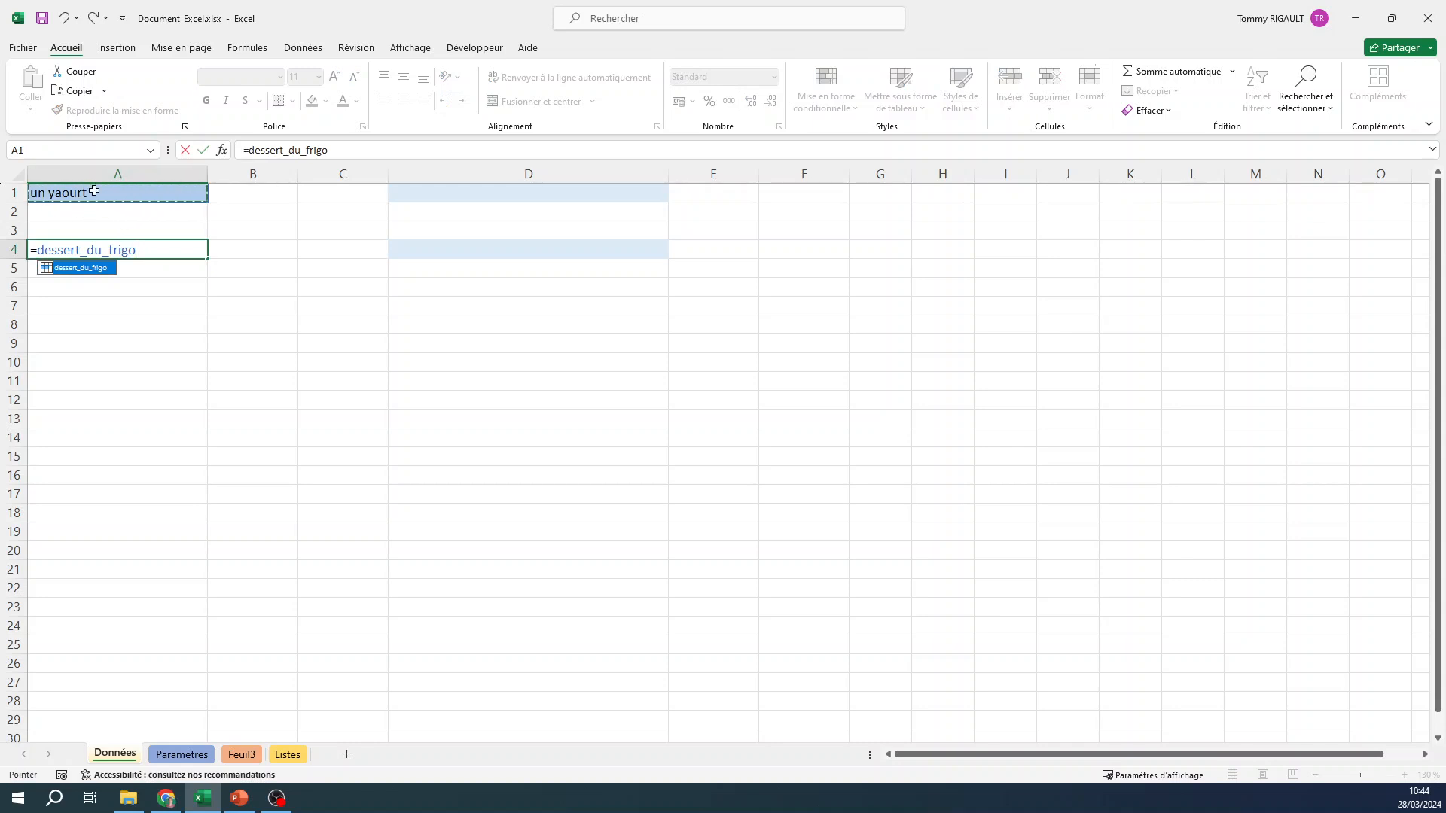
pyautogui.press('Return')
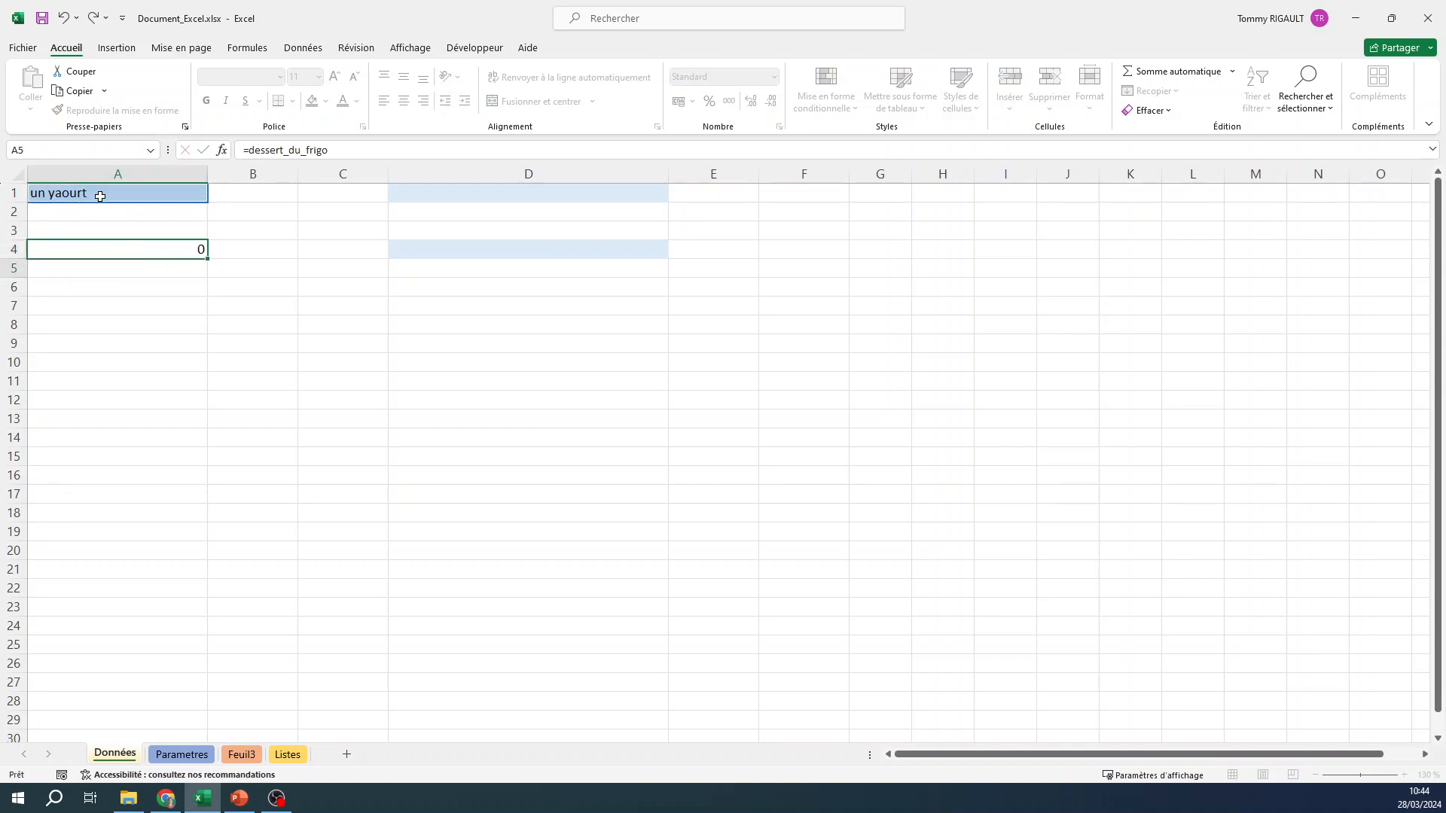
pyautogui.click(88, 251)
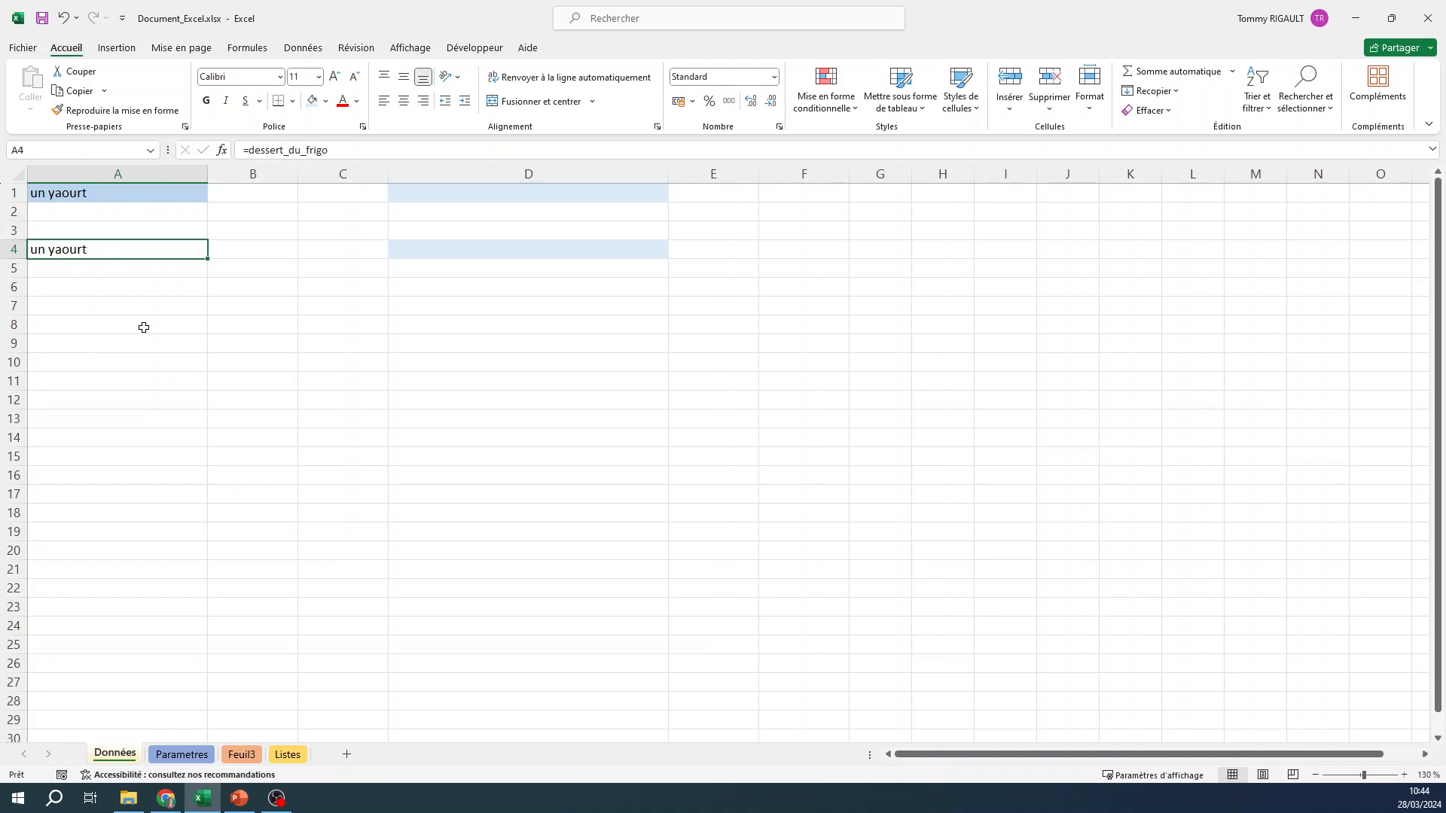
# Change the content of the named cell A1 to "une banane" and check the linked cell A4.
pyautogui.click(106, 190)
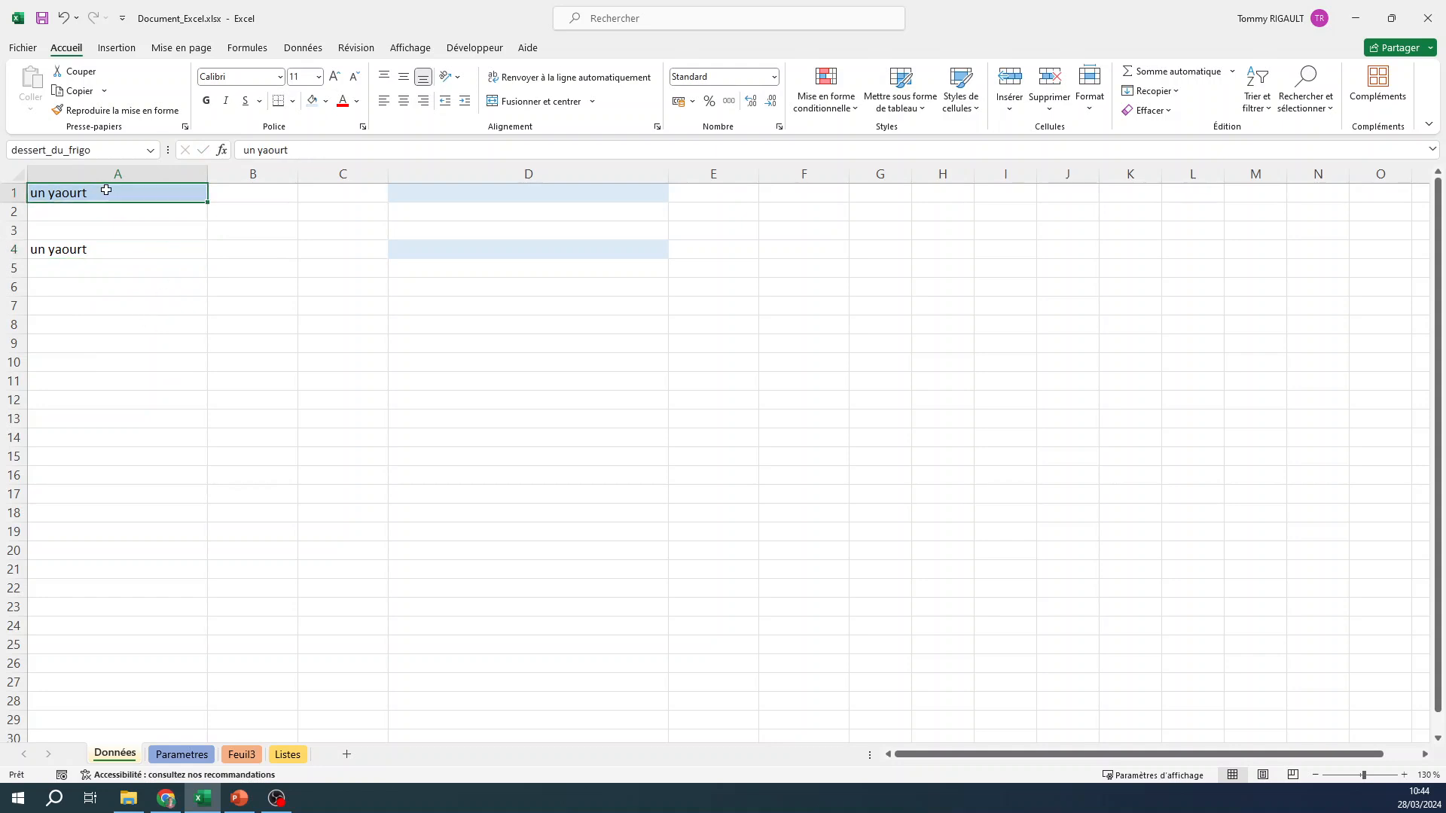
pyautogui.write('une banane')
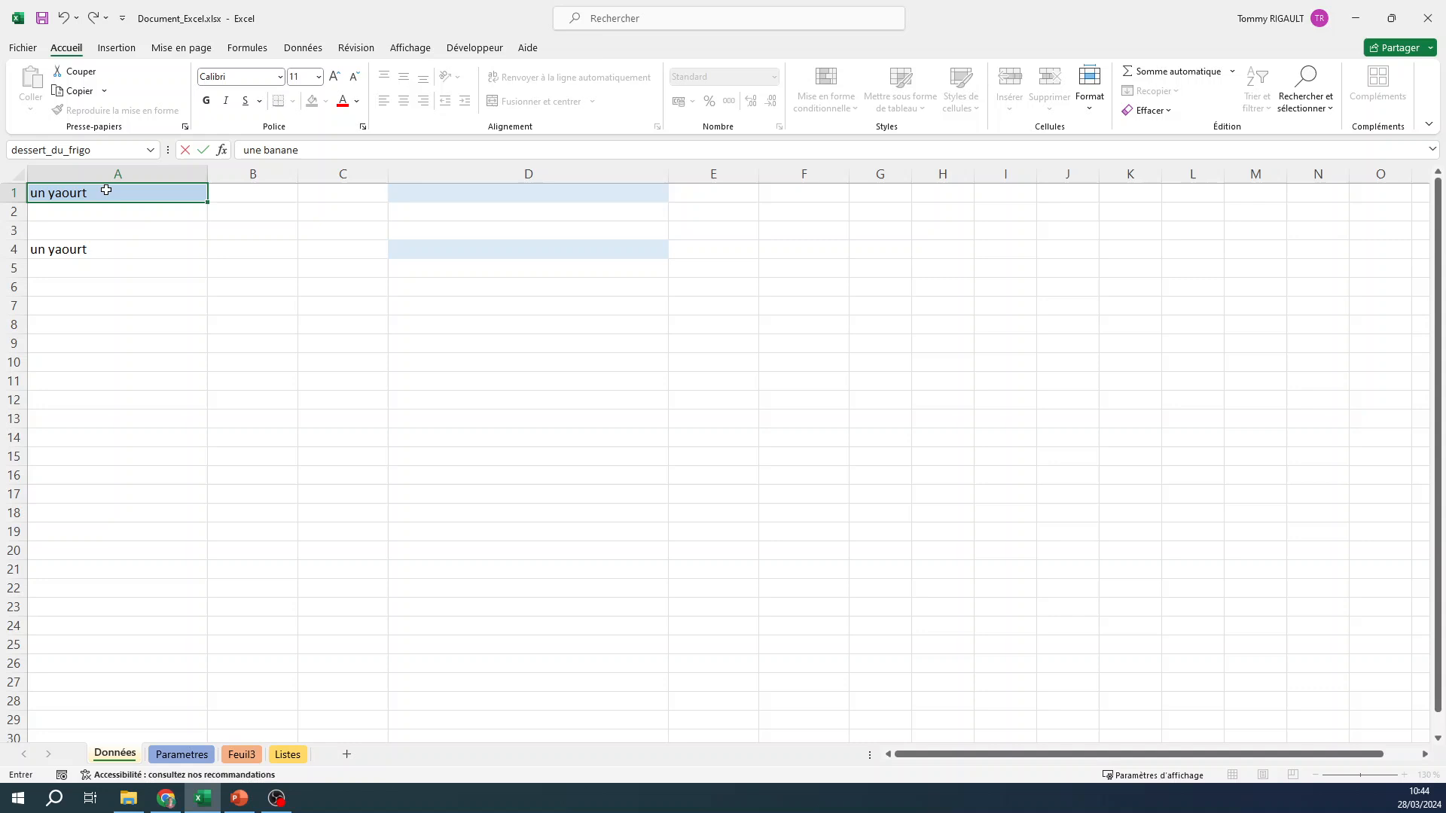
pyautogui.press('Return')
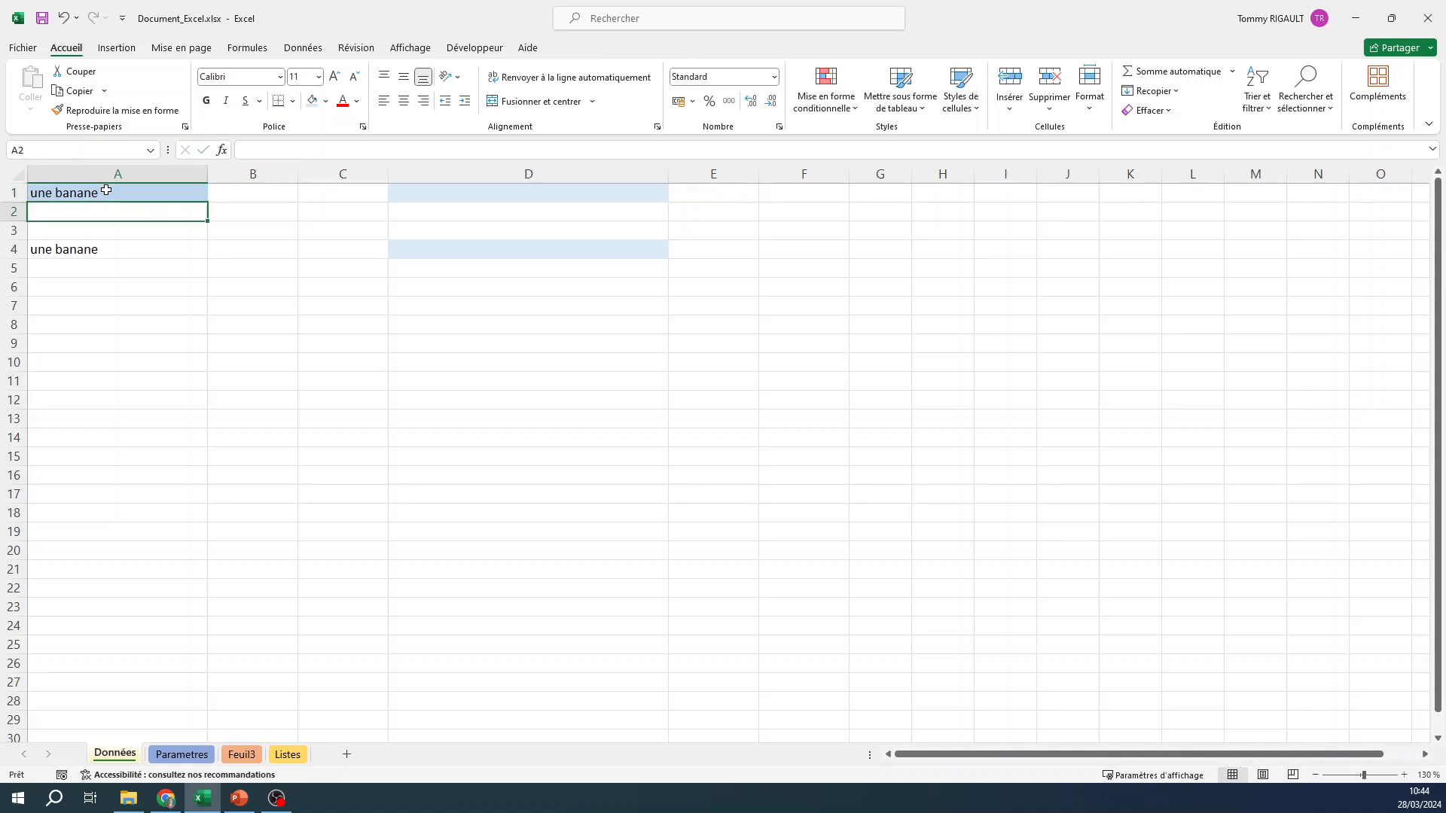
pyautogui.click(106, 249)
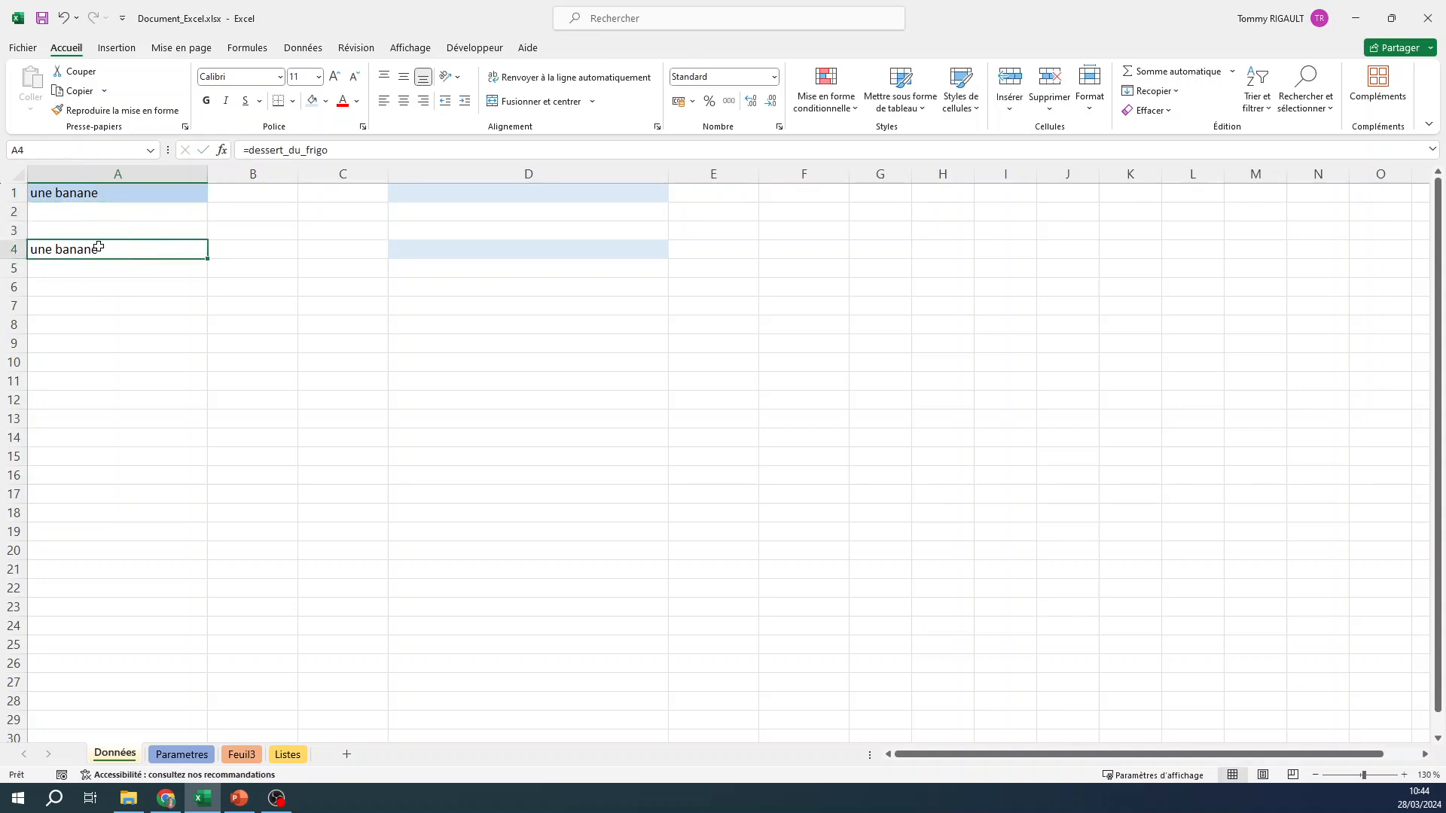
pyautogui.click(86, 193)
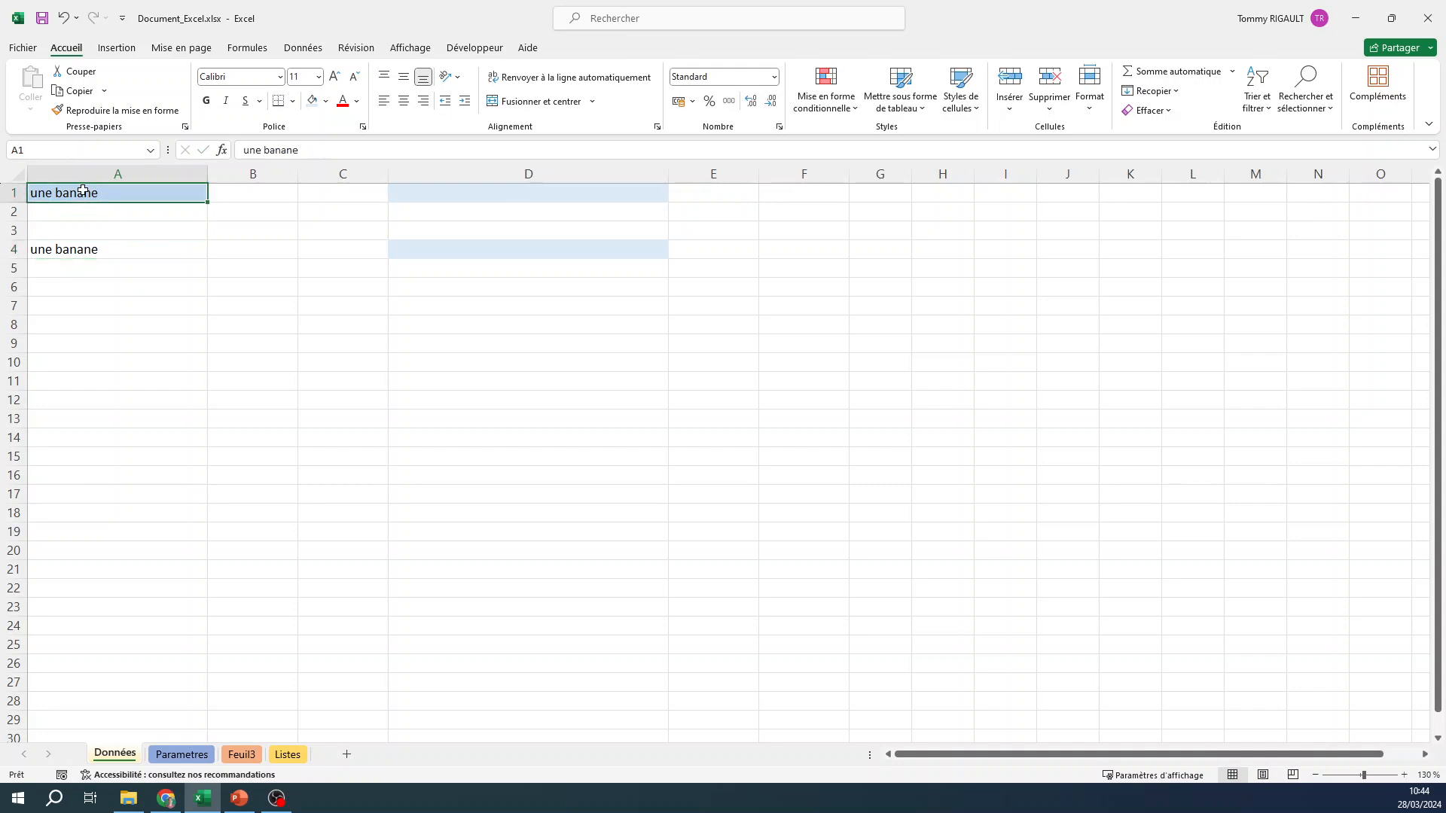
pyautogui.click(98, 250)
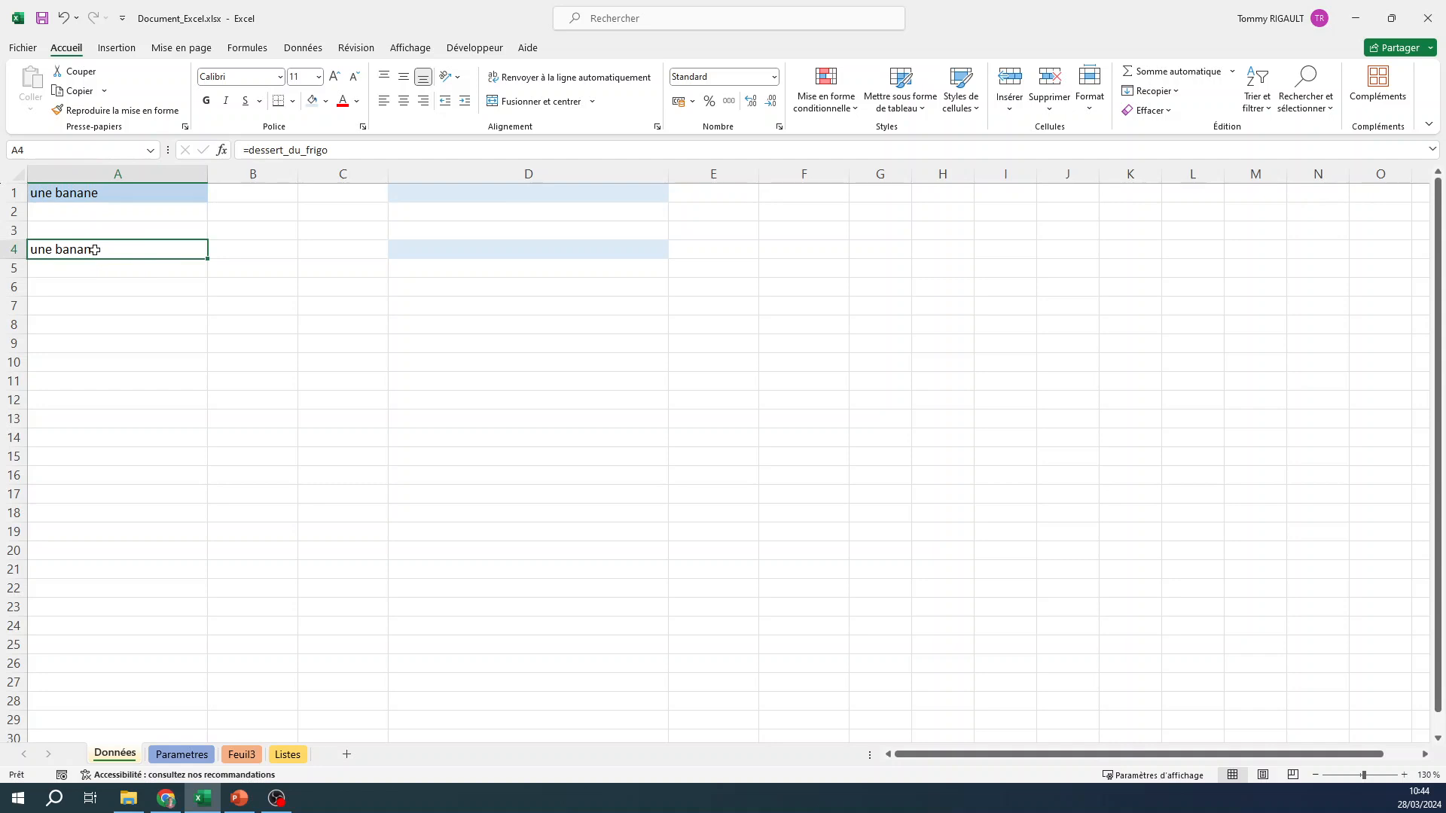
pyautogui.click(106, 194)
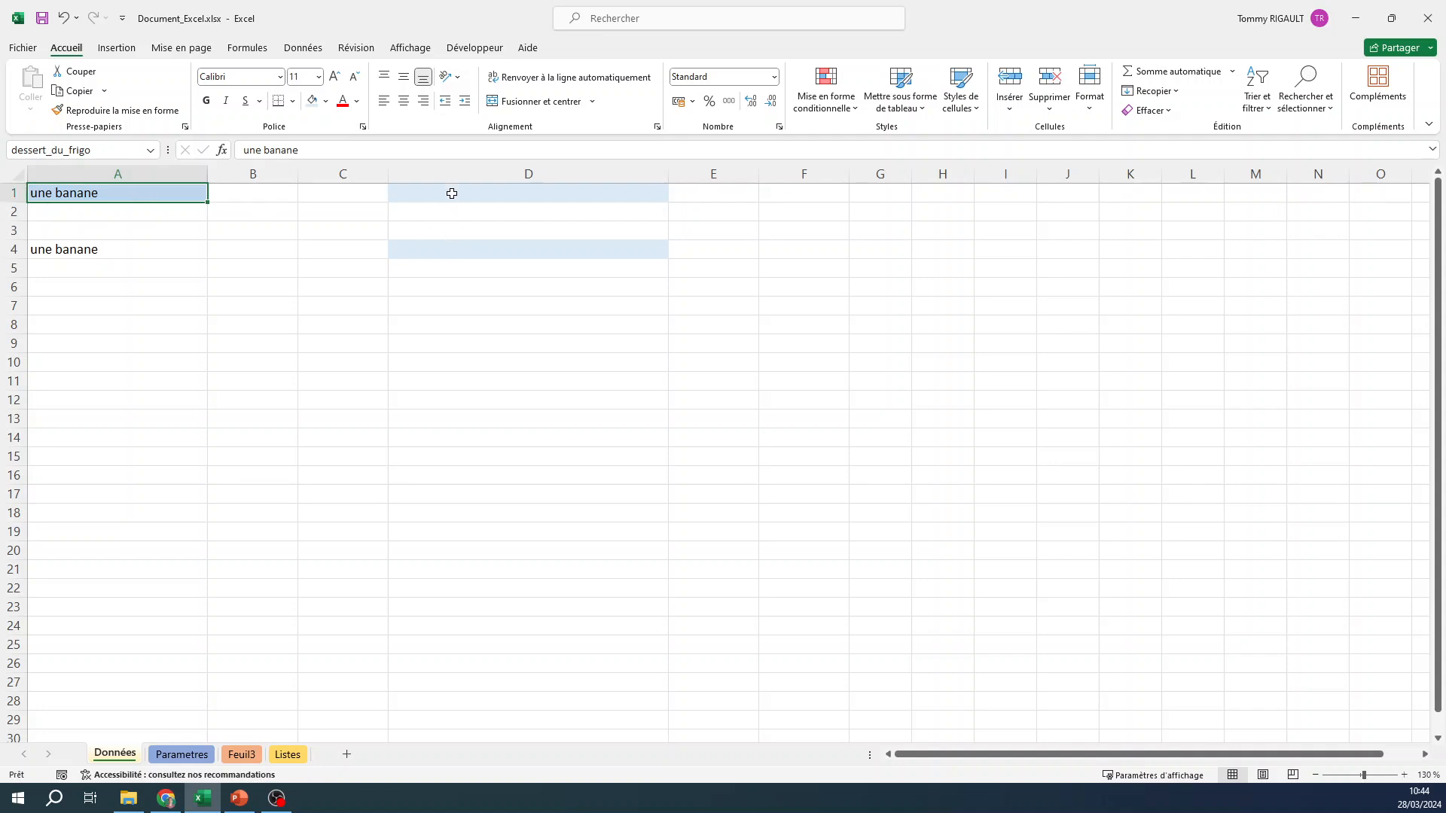
# Enter the label "requête dynamique" in cell E1, beside the shaded cell D1.
pyautogui.click(718, 194)
pyautogui.write('r')
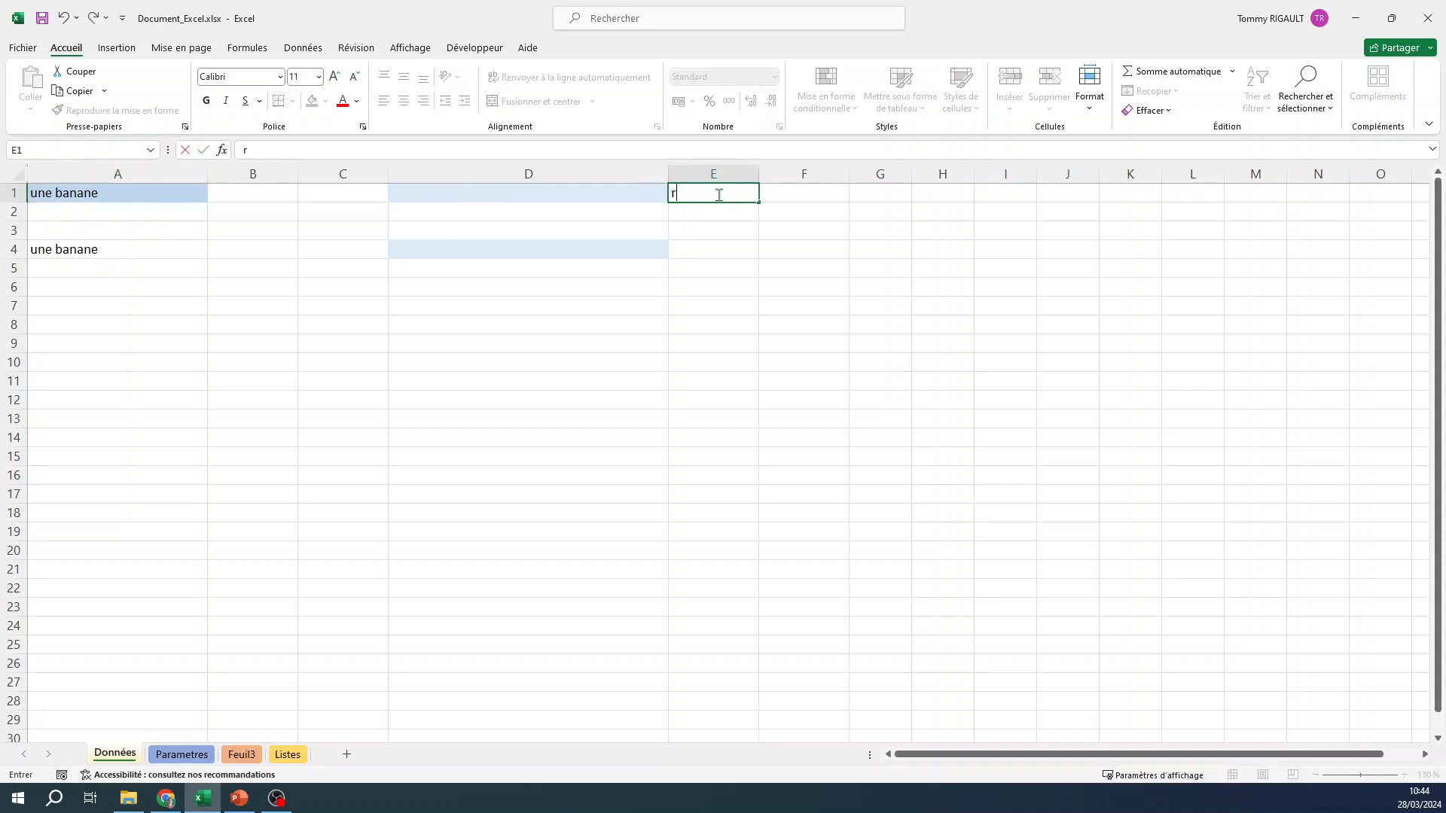
pyautogui.write('equête dynamique')
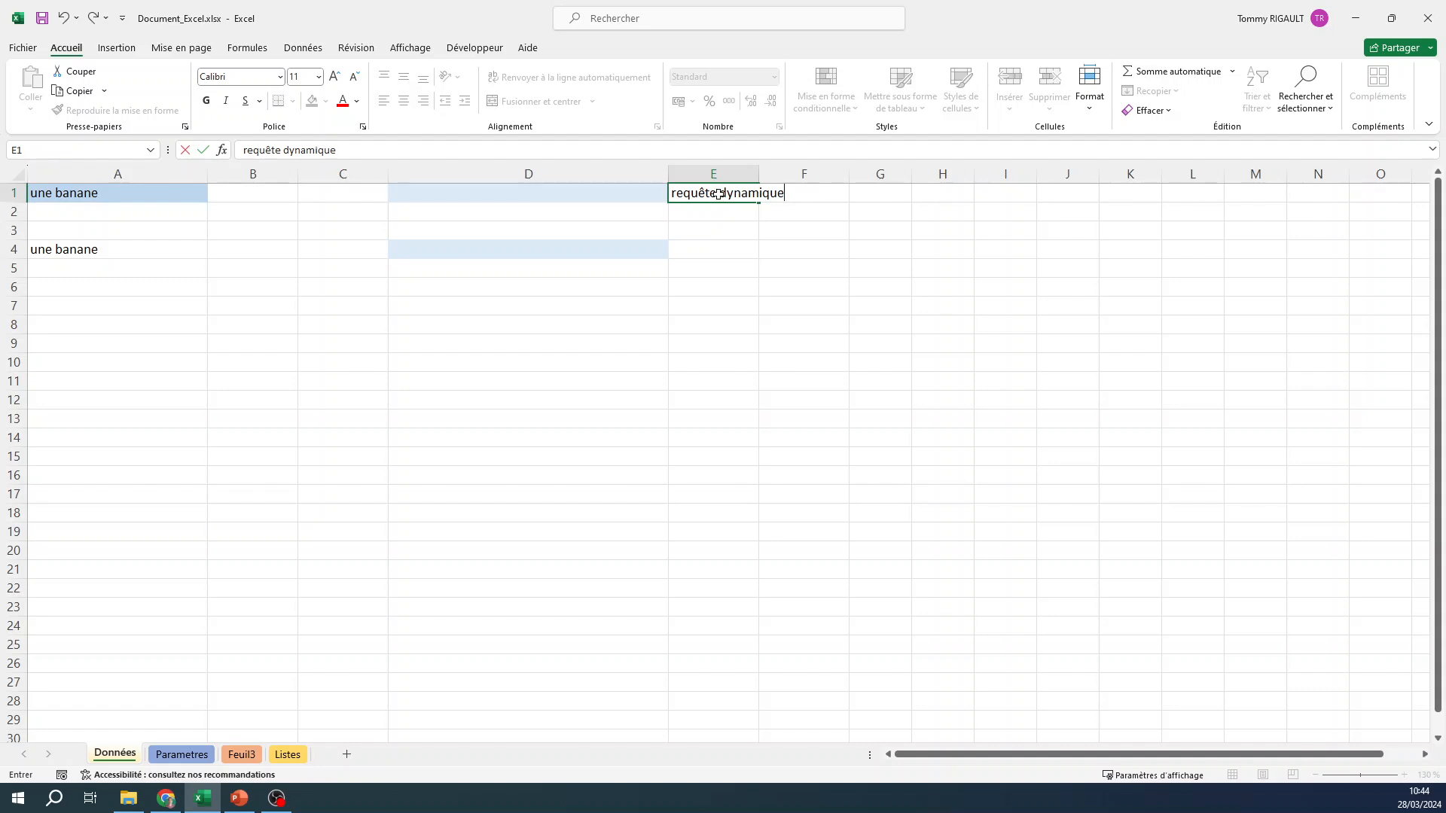
pyautogui.press('Return')
# Enter the label "requête fixe" in cell E4 and fit column E's width to its contents.
pyautogui.write('requ')
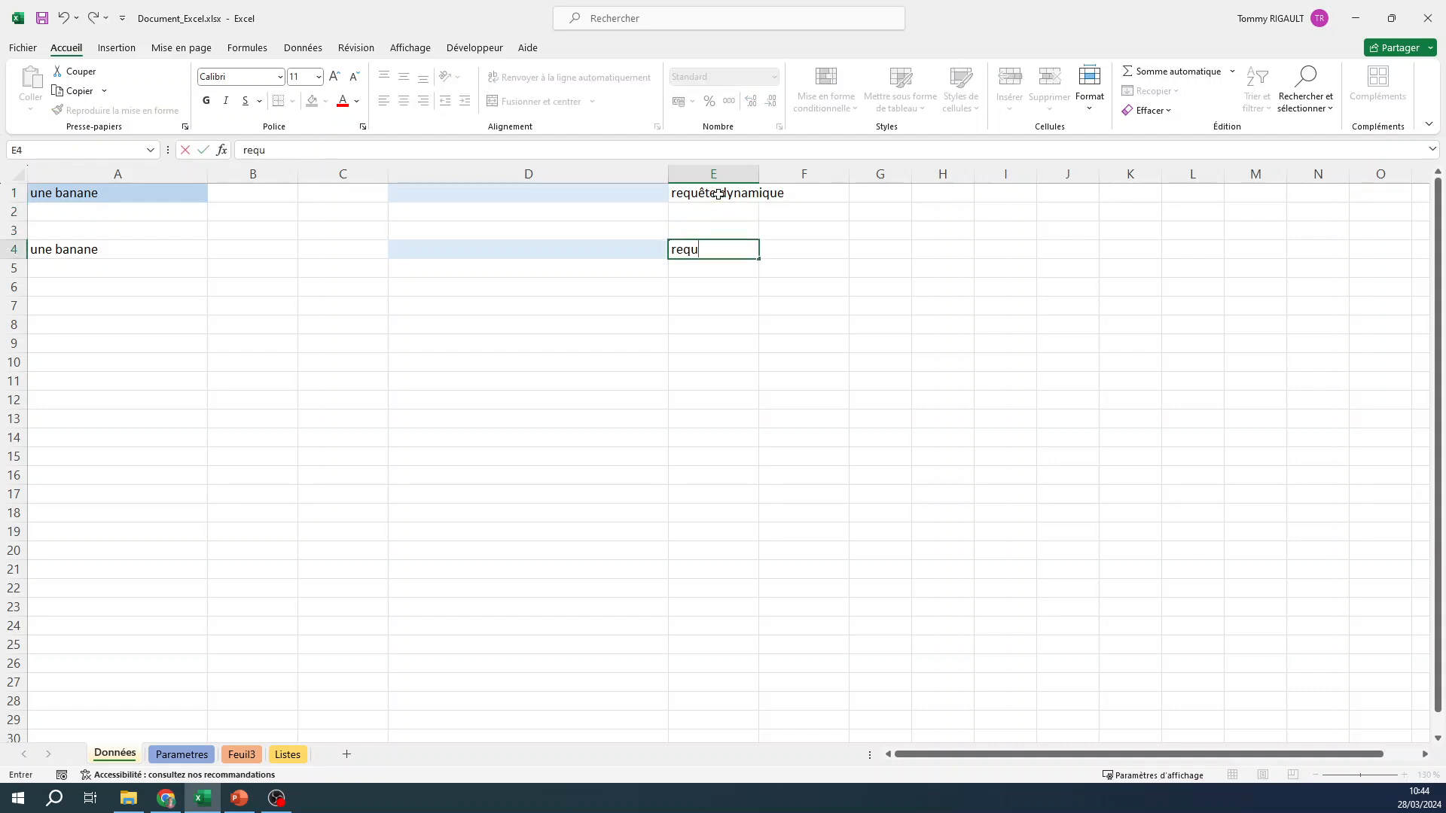
pyautogui.write('ête fixe')
pyautogui.press('Return')
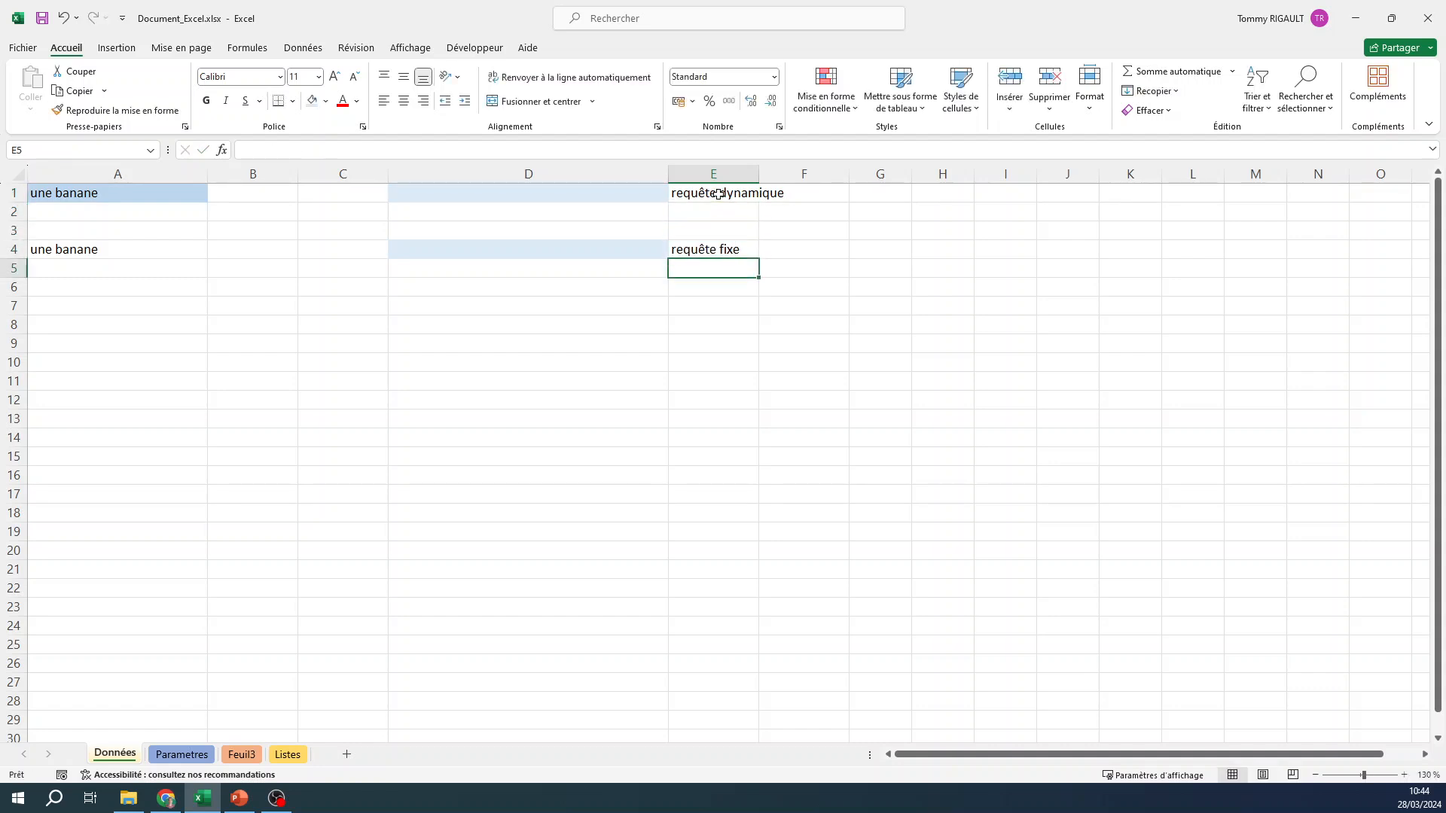
pyautogui.doubleClick(756, 175)
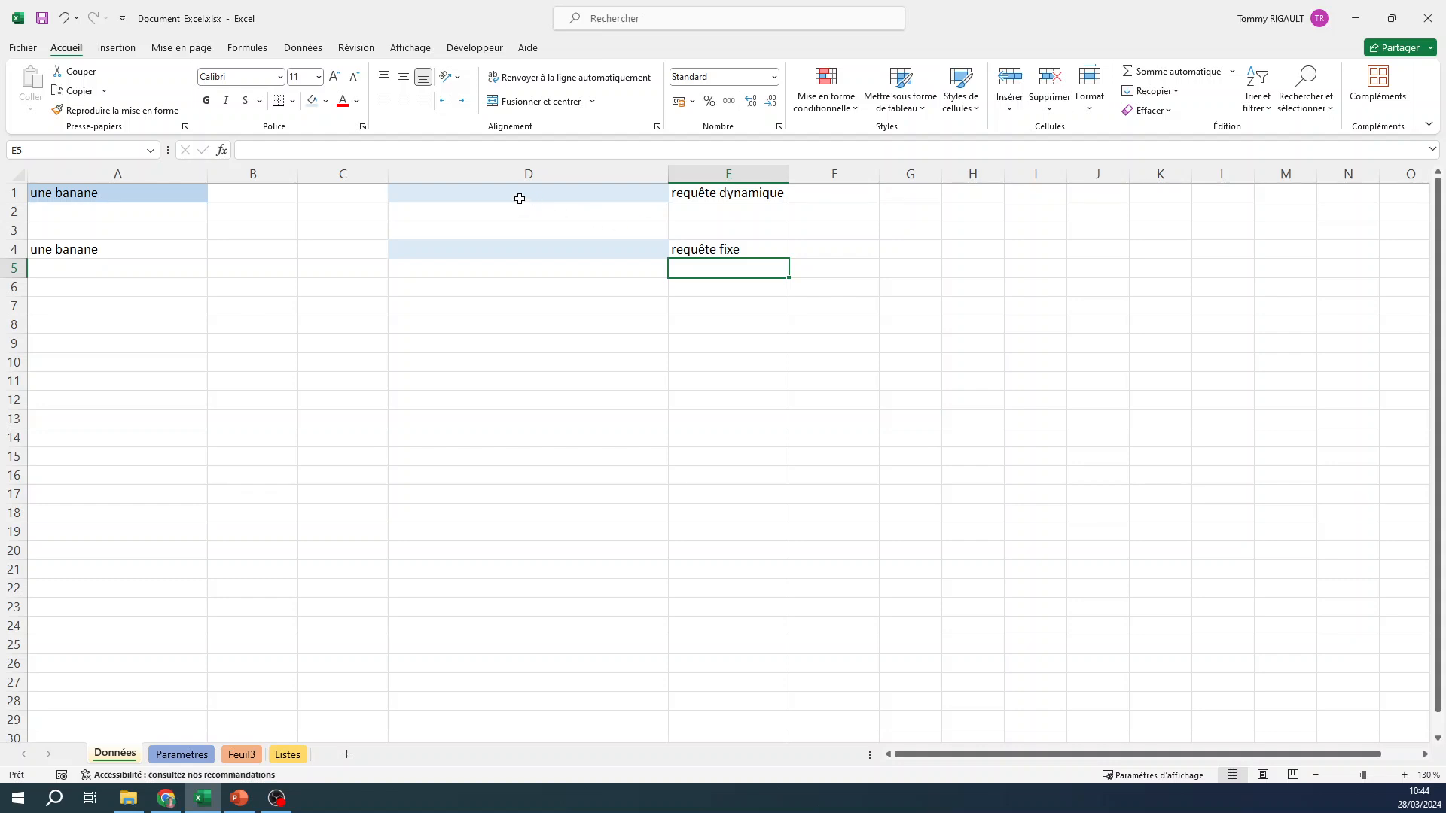
# Enter the fixed sentence "Peux-tu me donner un yaourt ?" in cell D4.
pyautogui.click(481, 251)
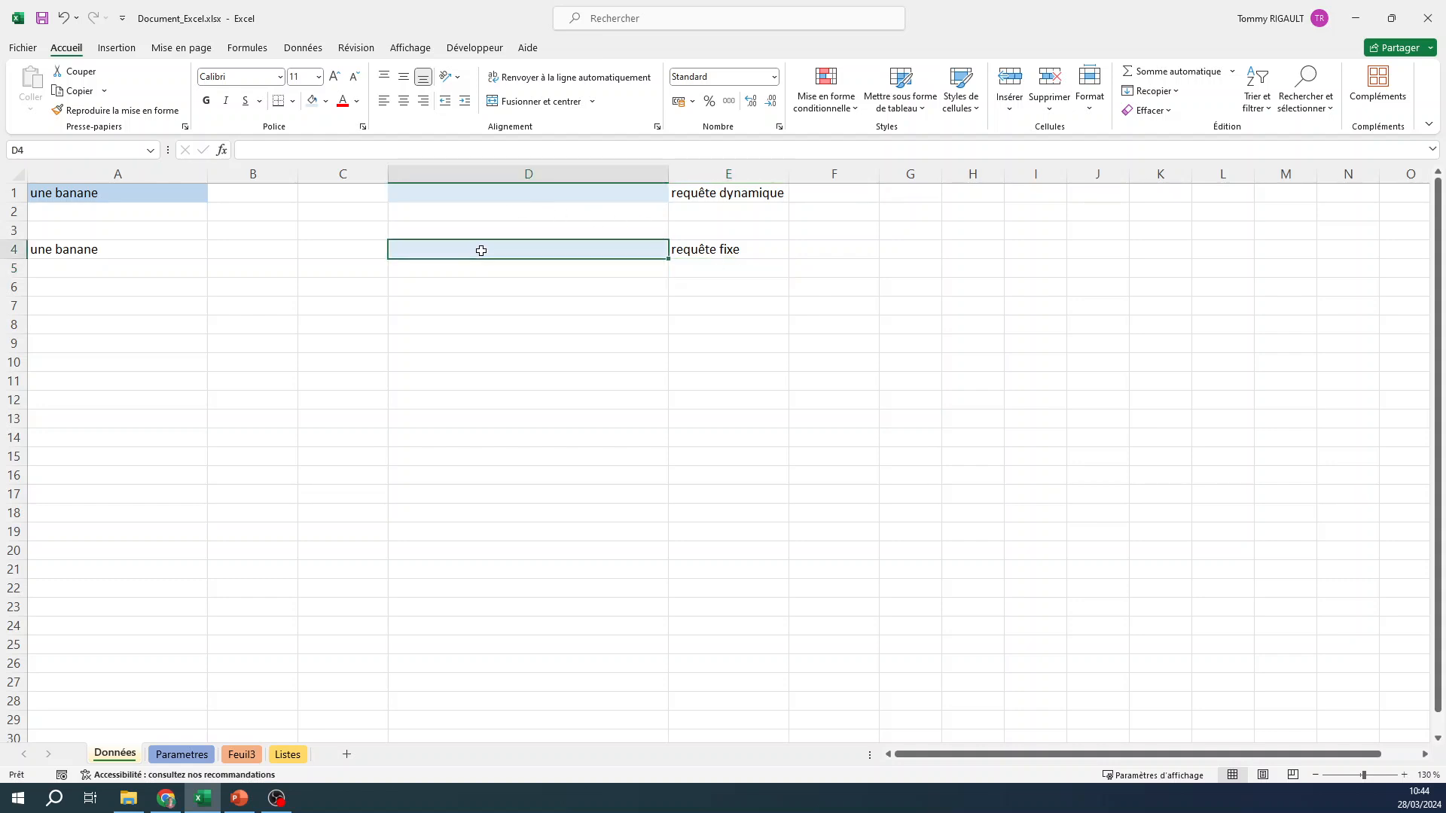
pyautogui.write('Peux-tu me donner u')
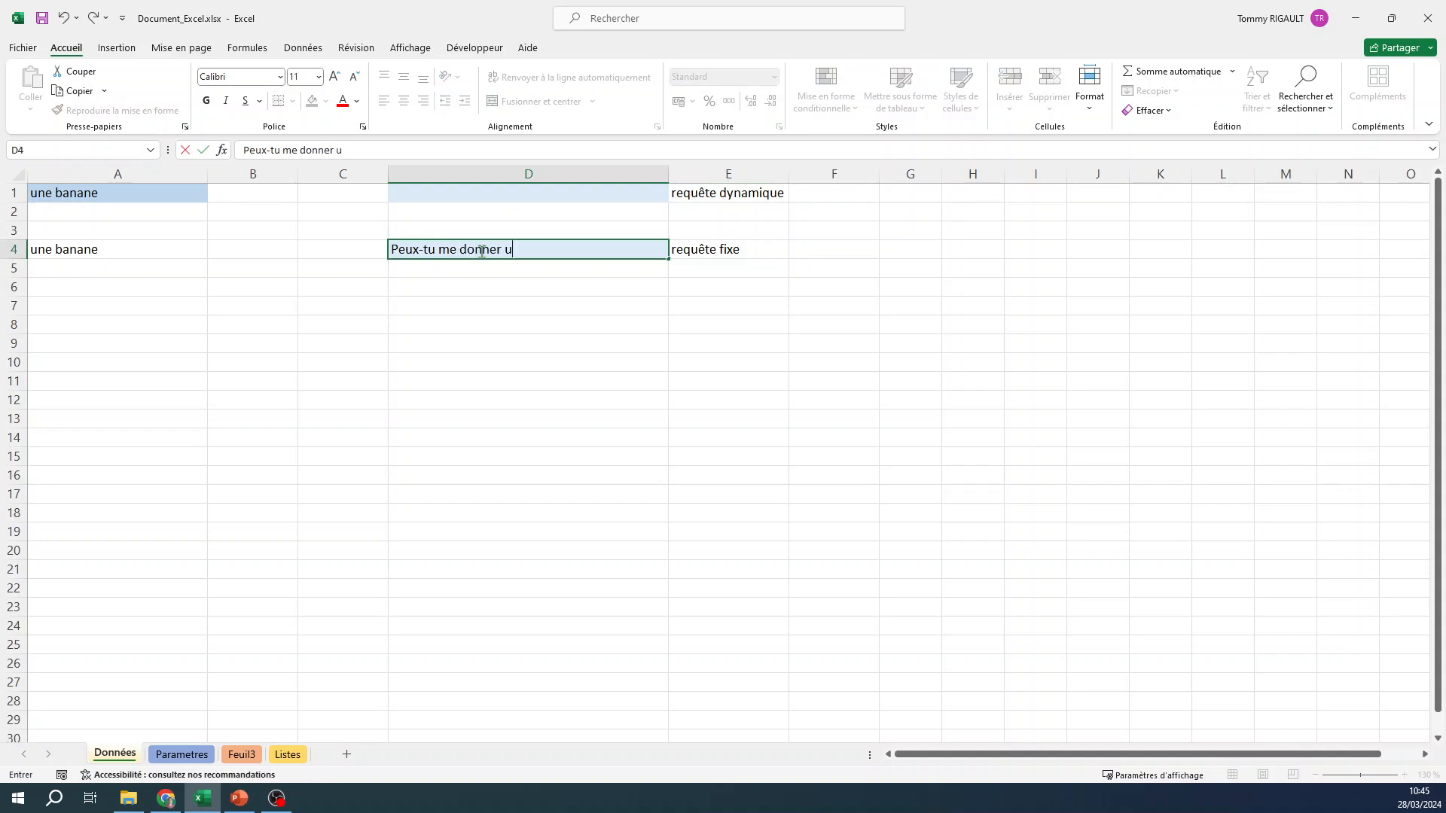
pyautogui.write('n yaourt ?')
pyautogui.press('Return')
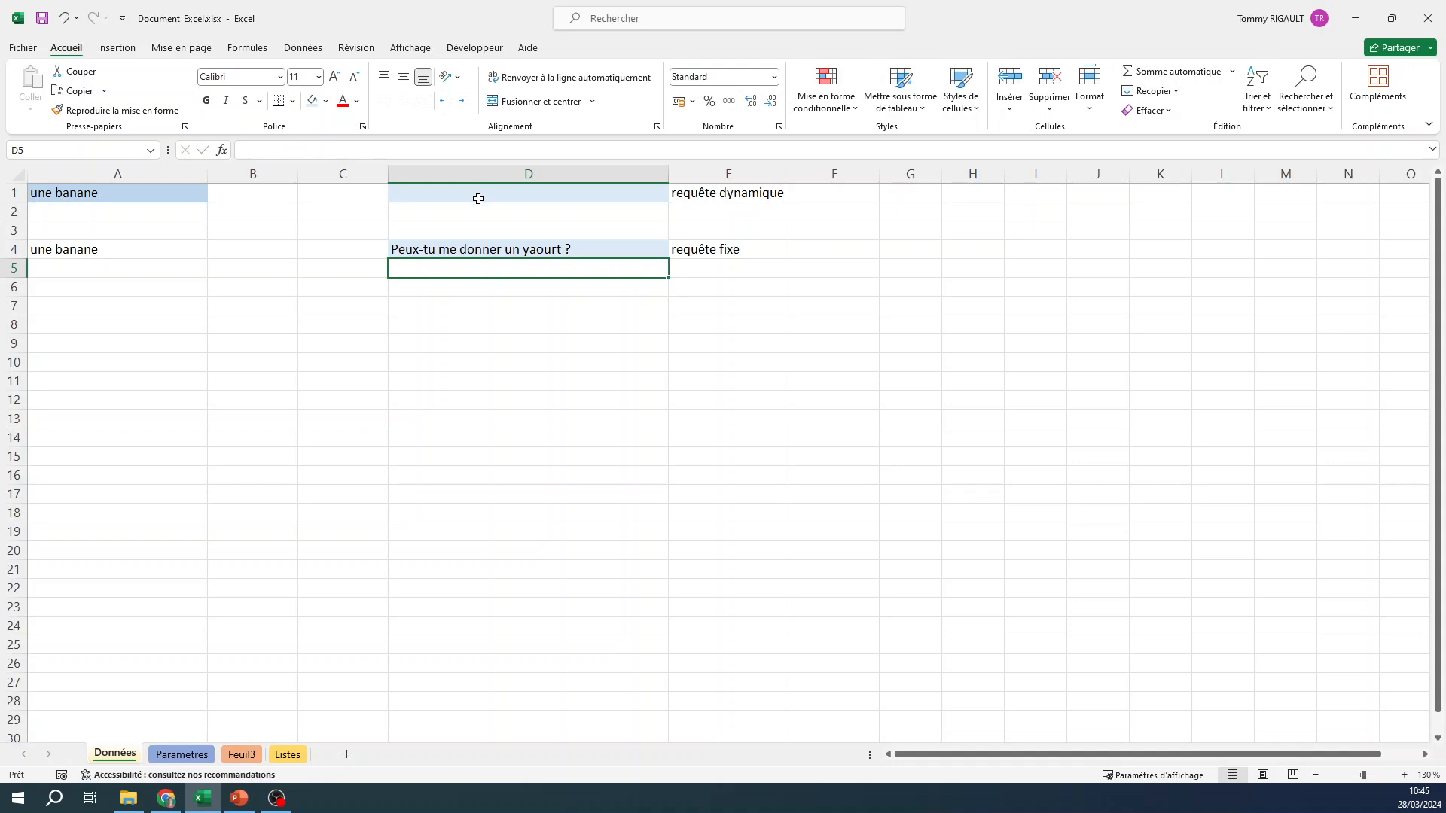
# Replace the content of cell A1 with "un yaourt" and compare it with the fixed sentence in D4.
pyautogui.click(79, 198)
pyautogui.press('Delete')
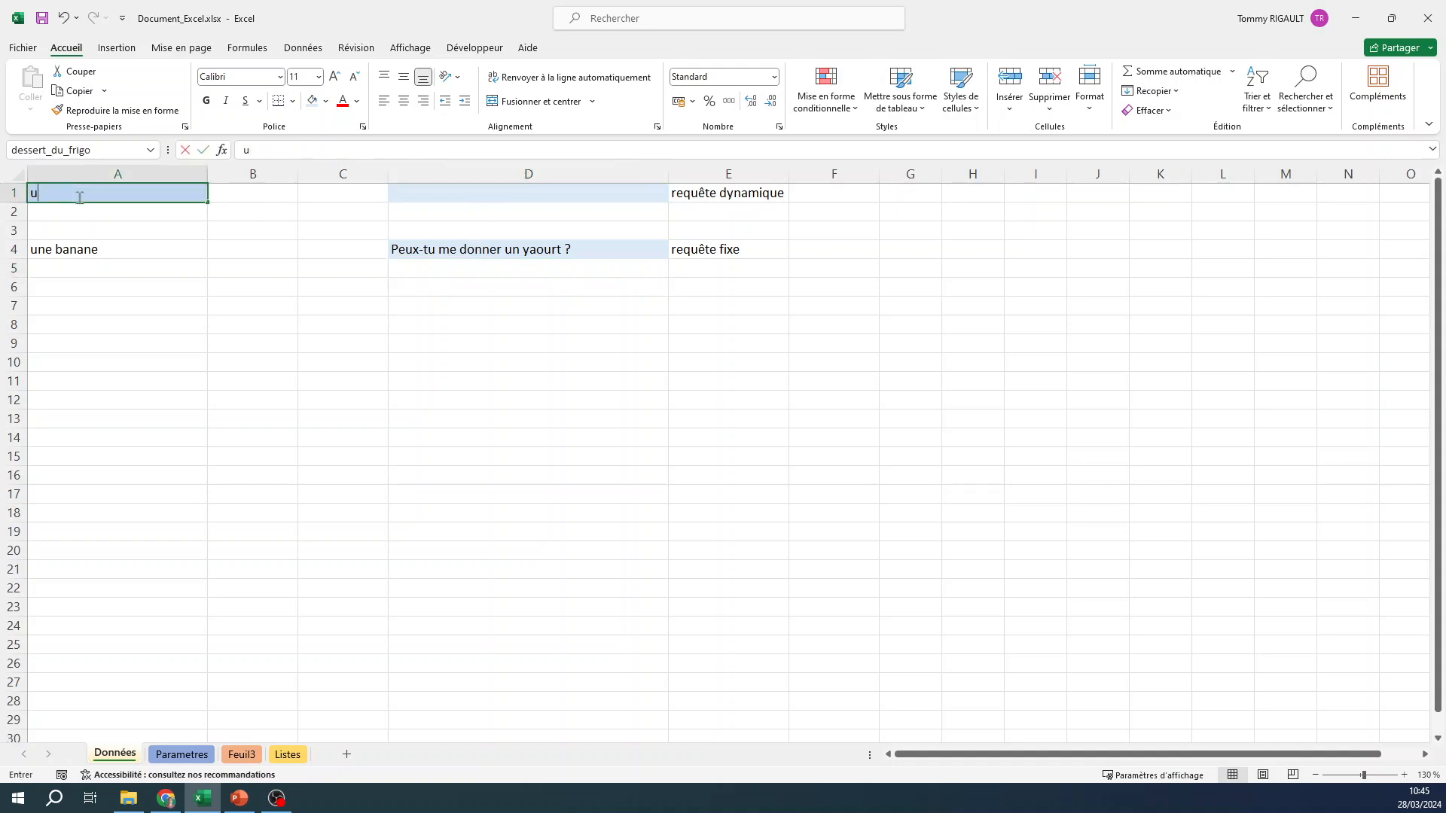
pyautogui.write('un yaourt')
pyautogui.press('Return')
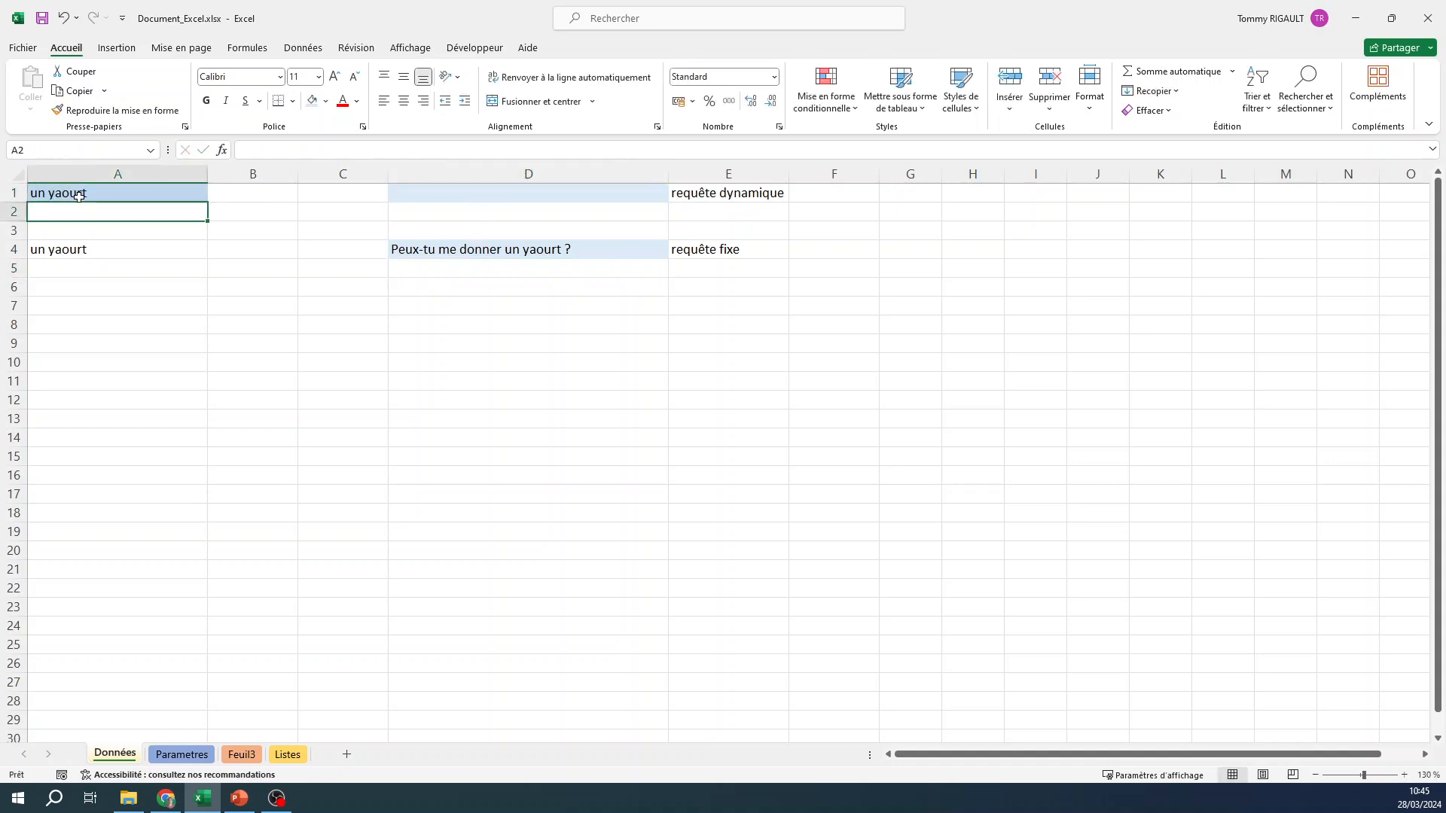
pyautogui.click(472, 250)
# Set cell A1 to "une banane" and check the fixed sentence in D4.
pyautogui.click(155, 193)
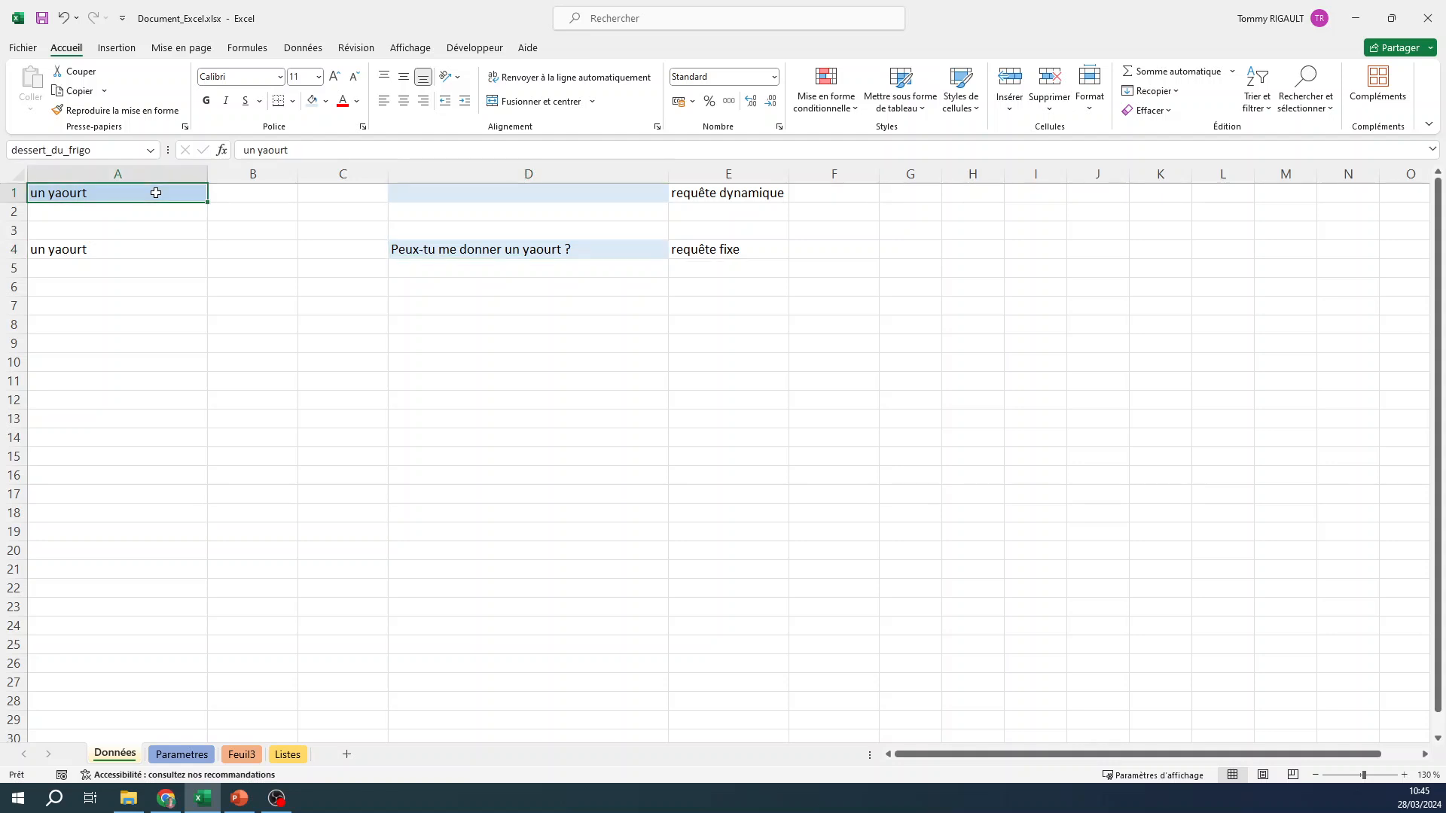
pyautogui.doubleClick(157, 193)
pyautogui.write('une bana')
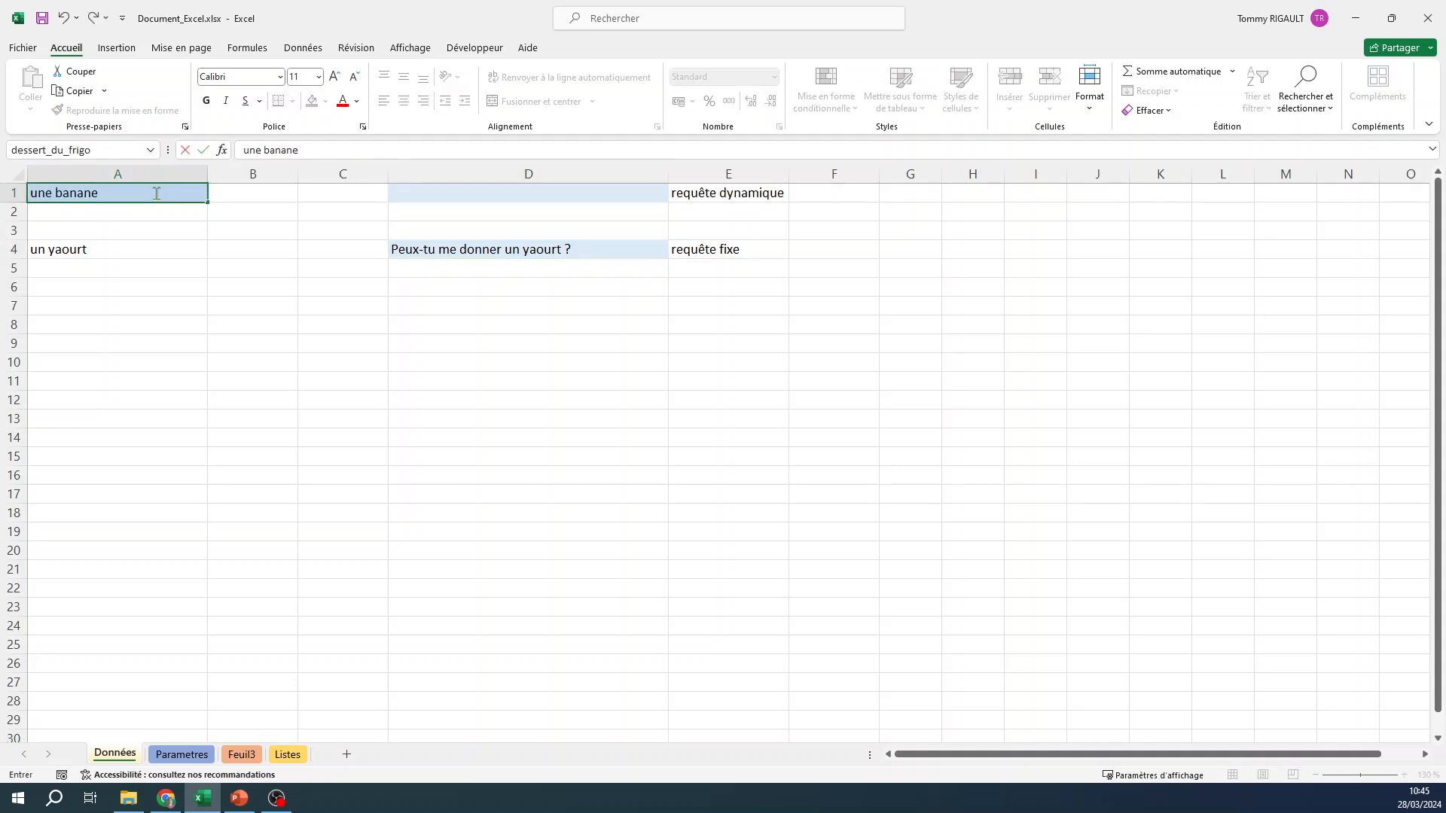
pyautogui.write('ne')
pyautogui.press('Return')
pyautogui.click(546, 248)
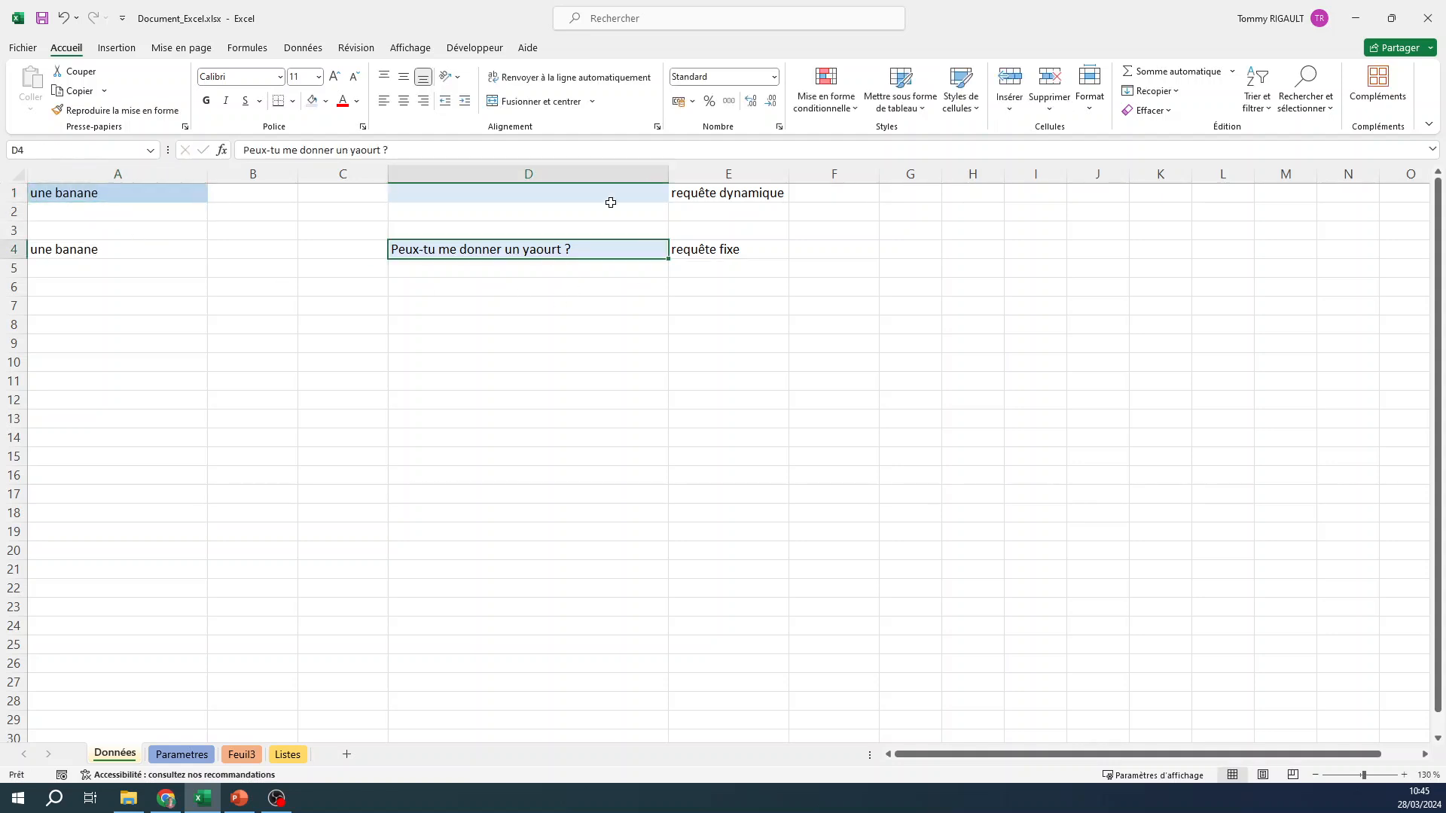
# Start a formula in cell D1 that joins the text "Peux-tu me donner " with the named cell dessert_du_frigo.
pyautogui.click(510, 190)
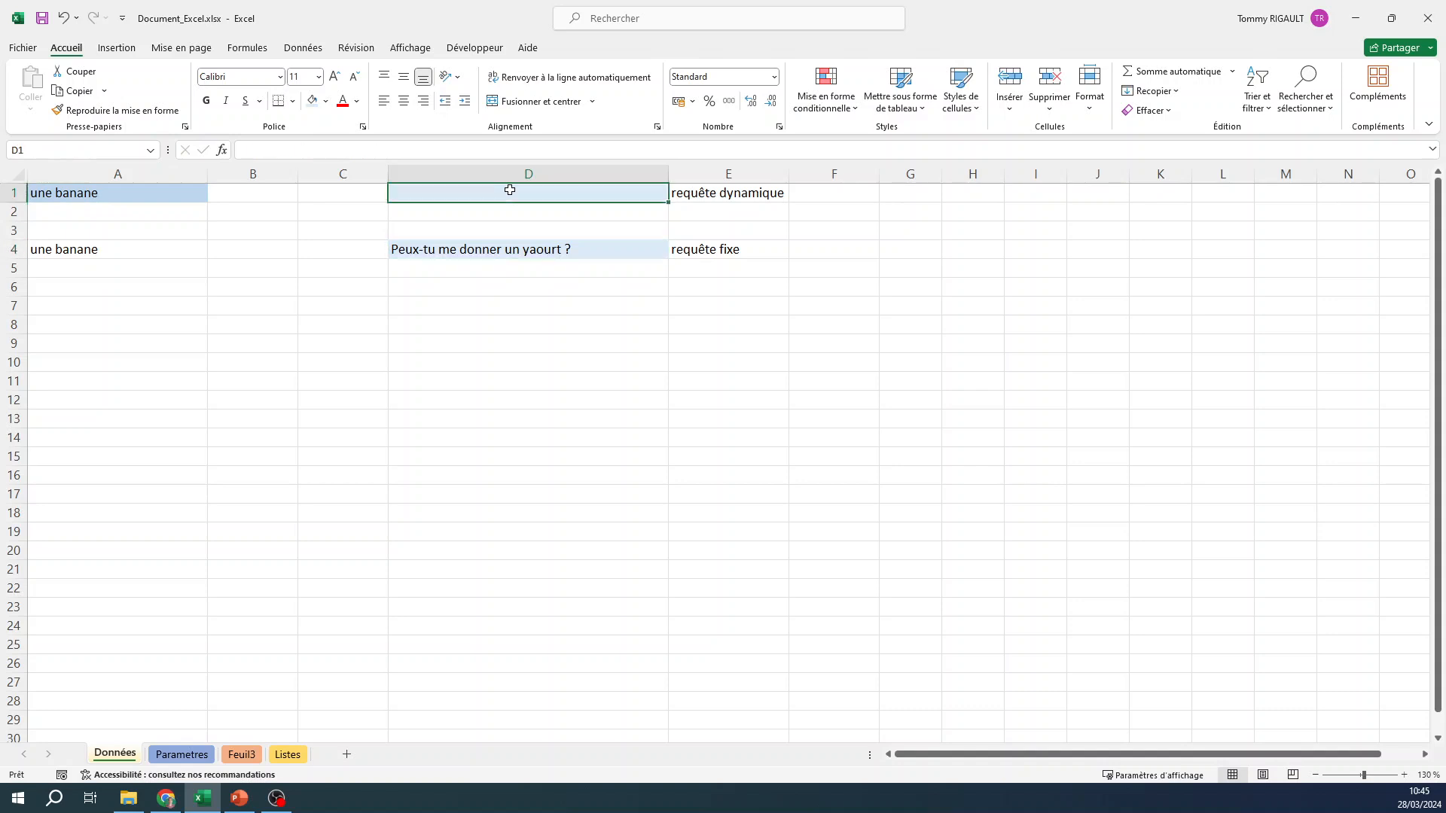
pyautogui.write('="P')
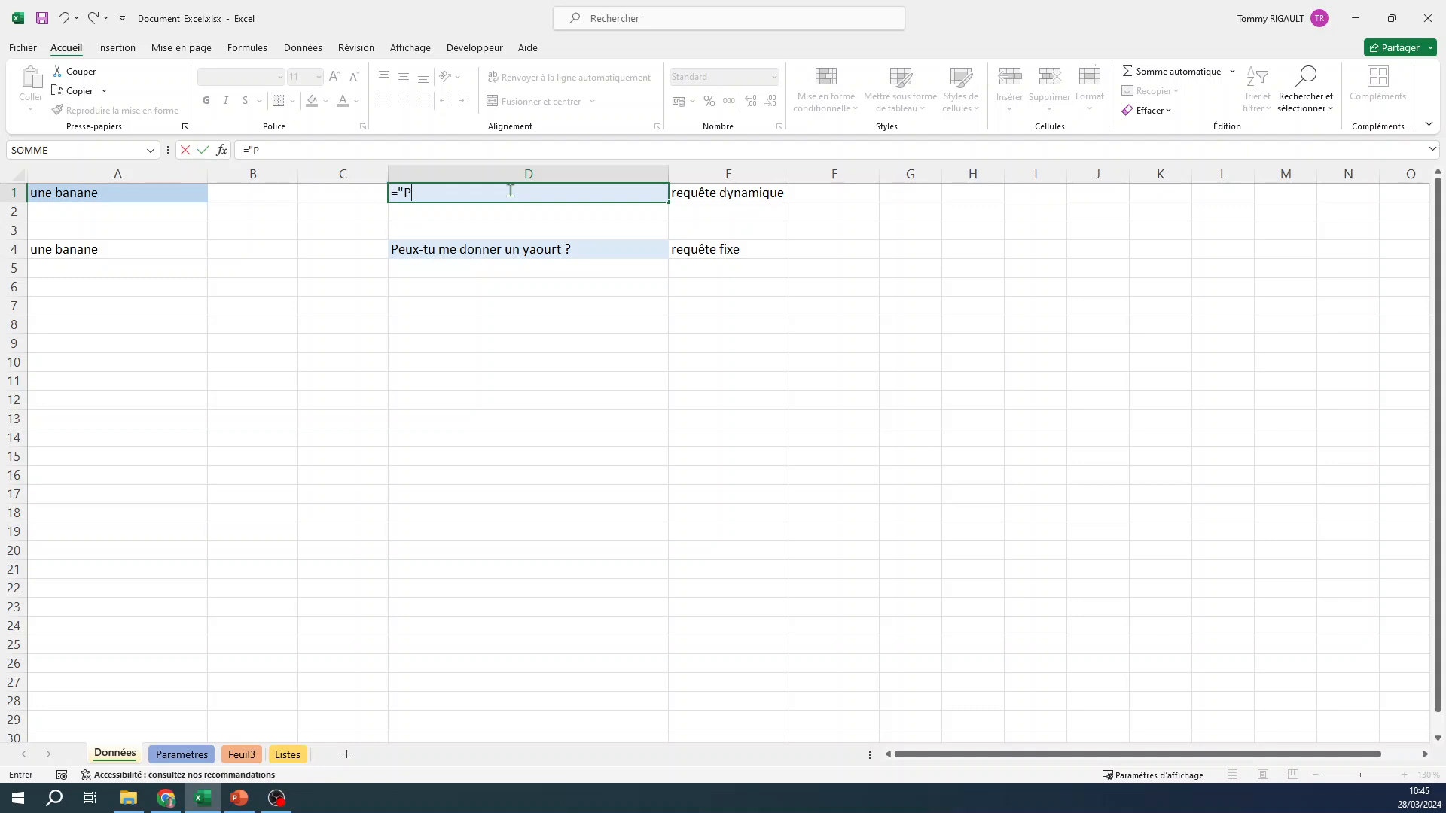
pyautogui.write('eux-tu me donner')
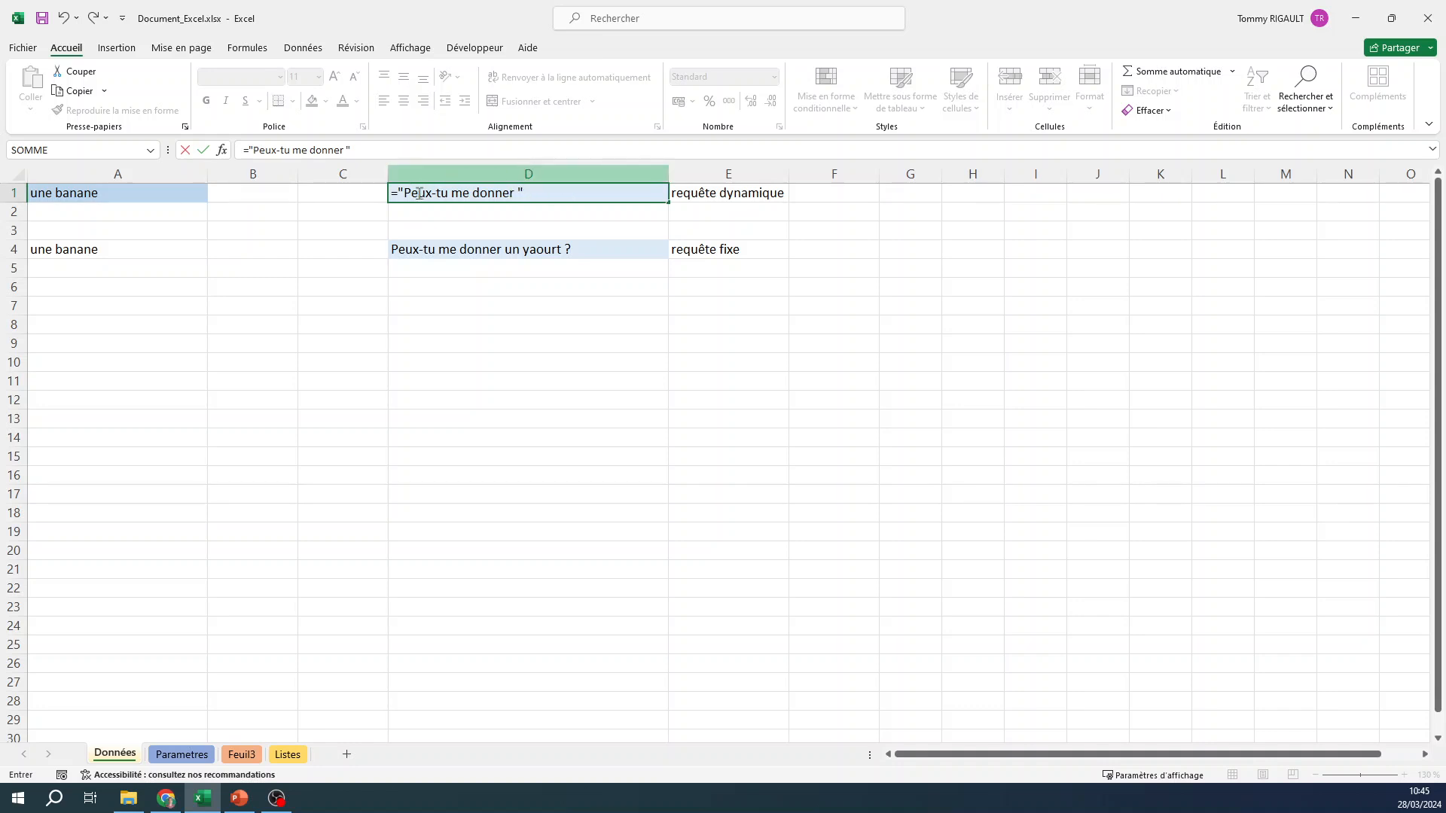
pyautogui.write('&')
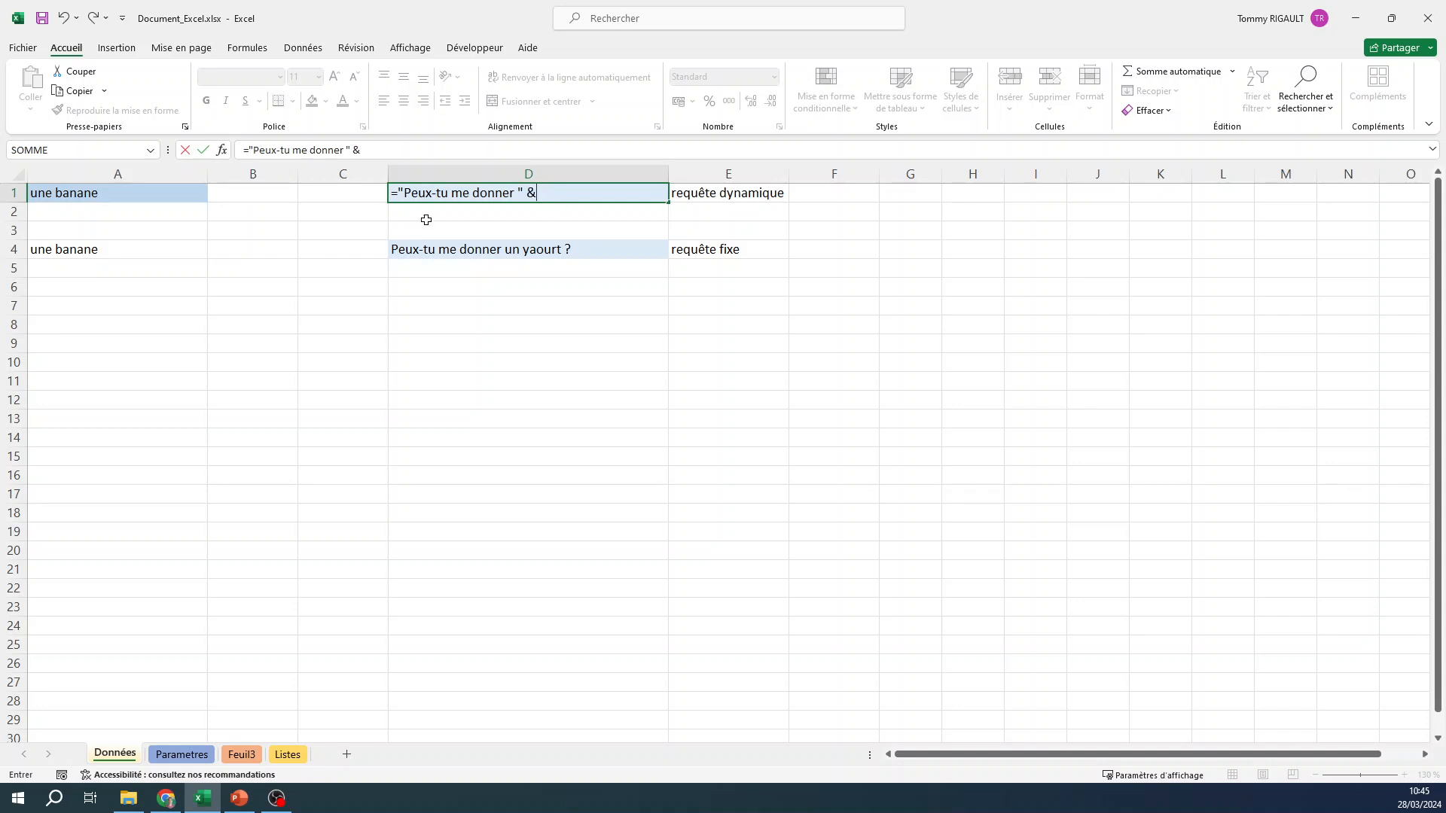
pyautogui.click(92, 193)
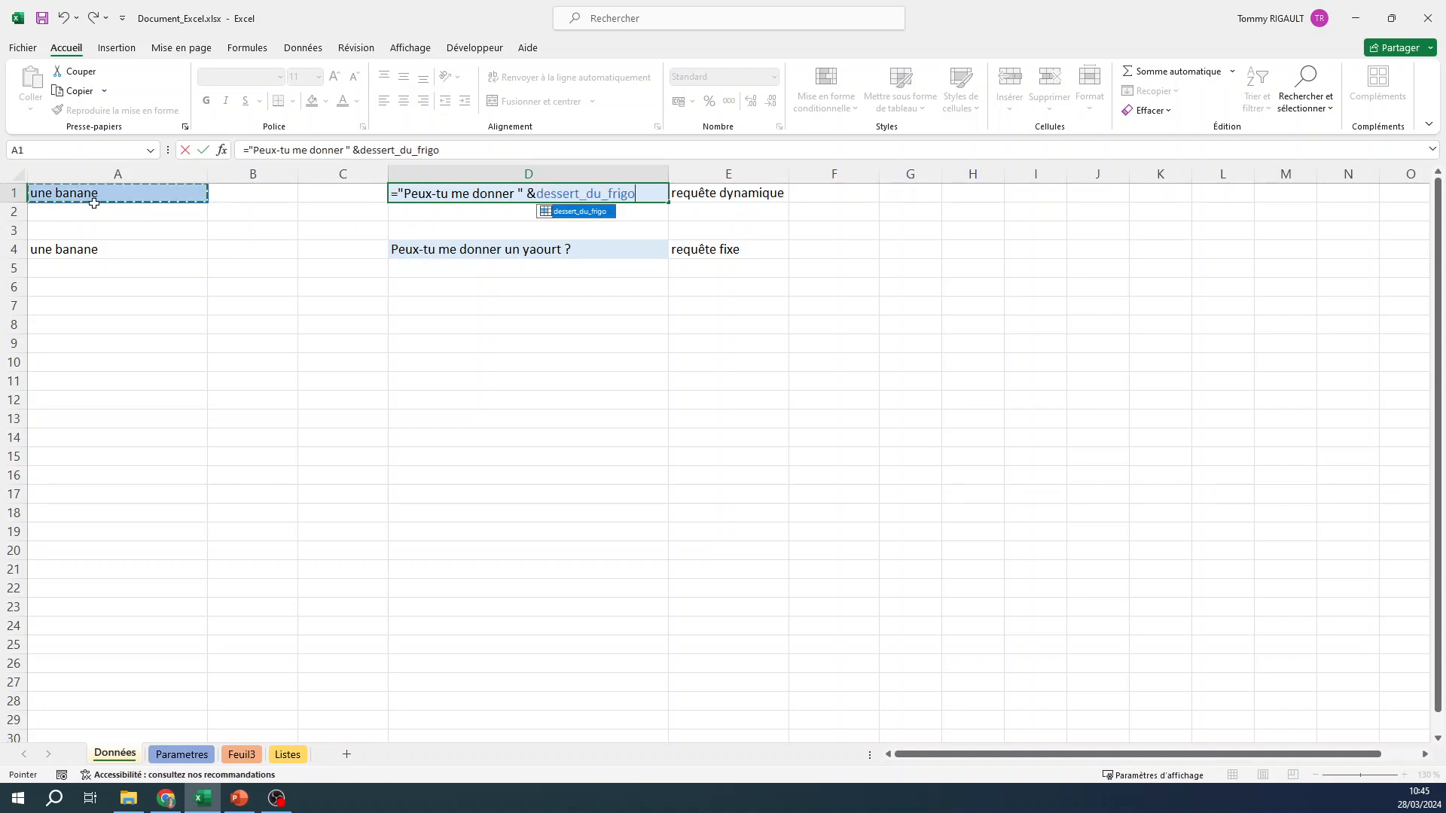
# Complete the D1 formula by appending & " ?" after dessert_du_frigo, and review its parts.
pyautogui.click(387, 153)
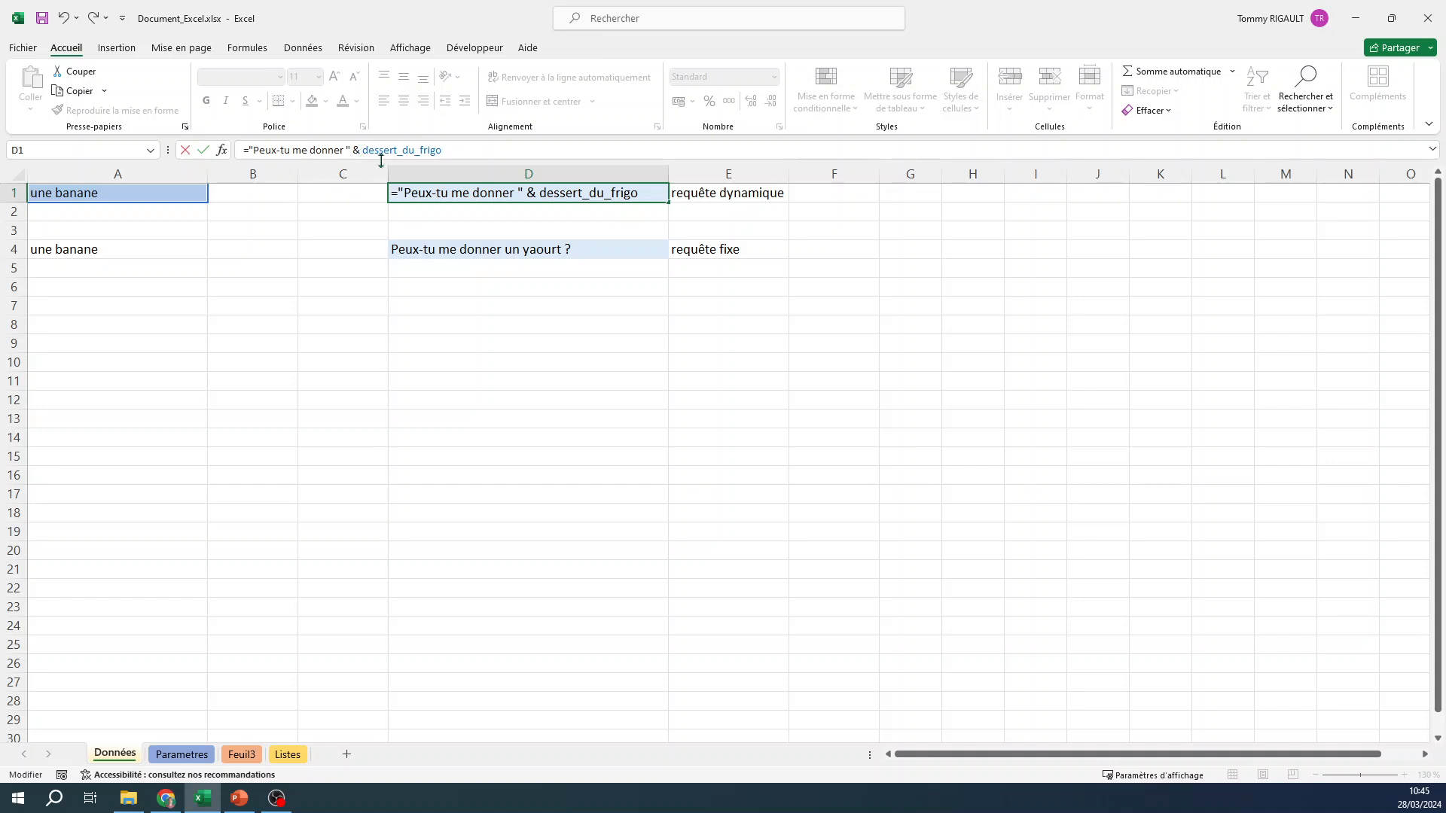
pyautogui.moveTo(360, 149); pyautogui.dragTo(354, 150)
pyautogui.click(455, 151)
pyautogui.write('& " ?')
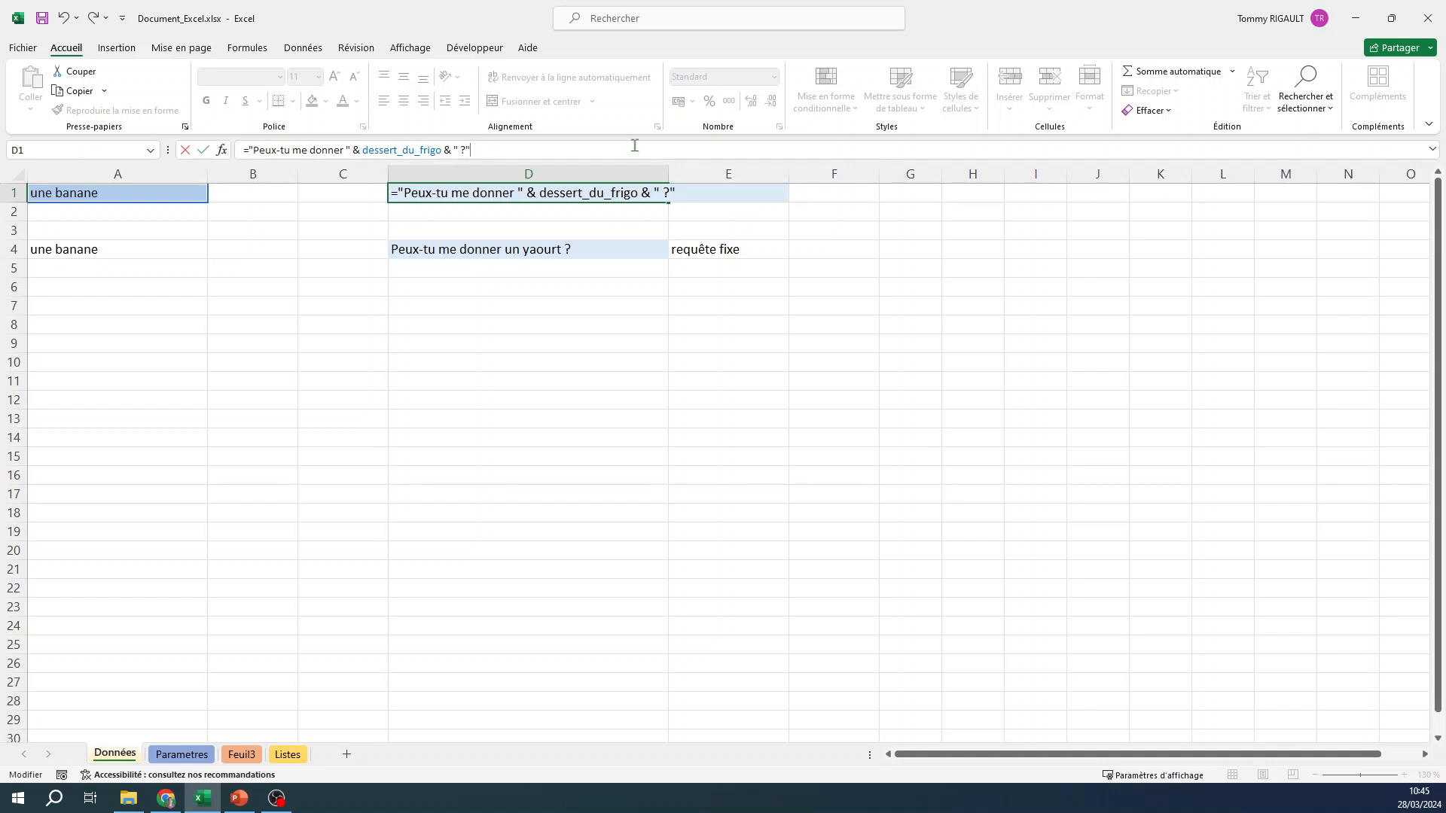
pyautogui.press('Return')
pyautogui.click(567, 191)
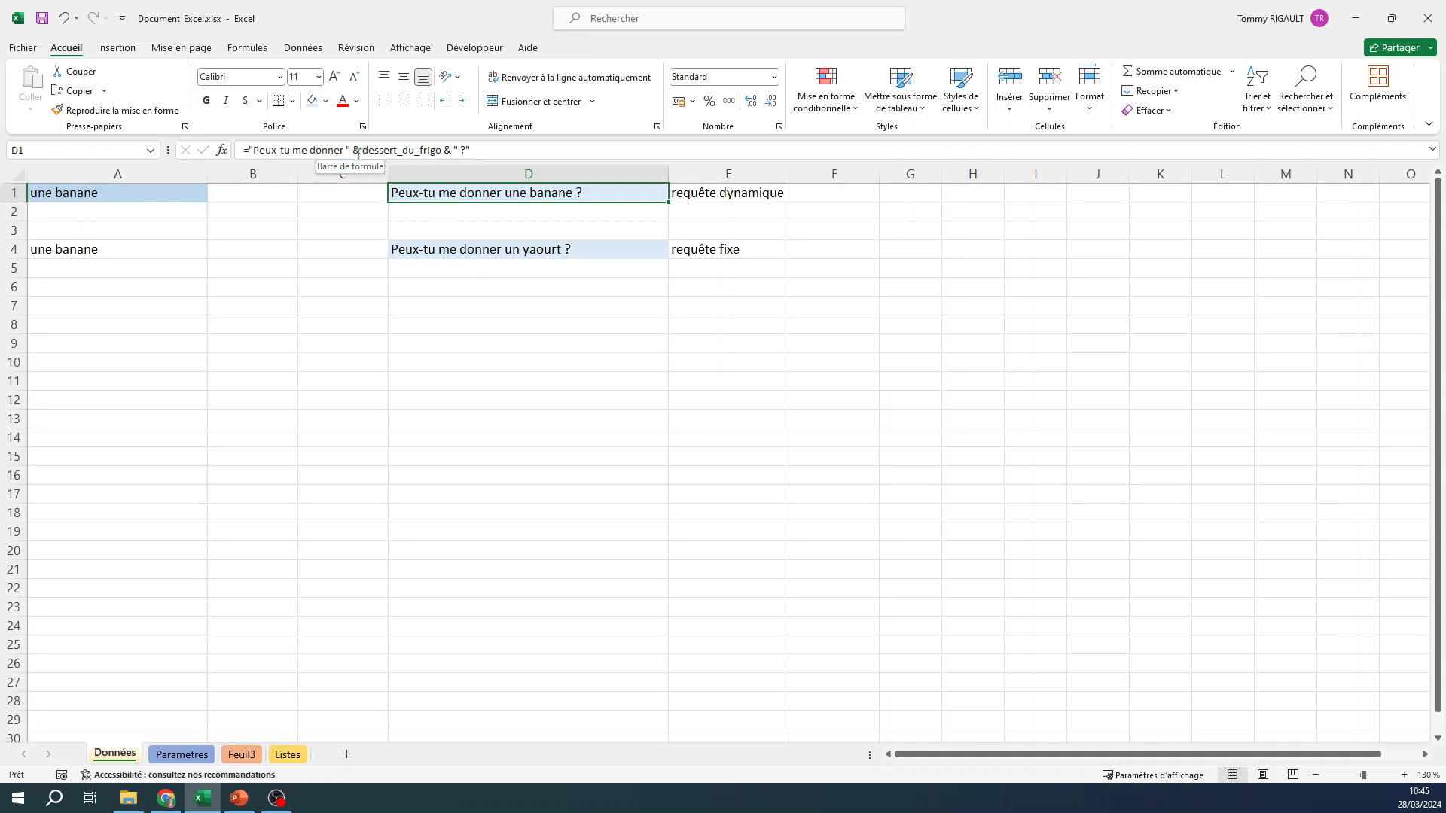
pyautogui.click(442, 150)
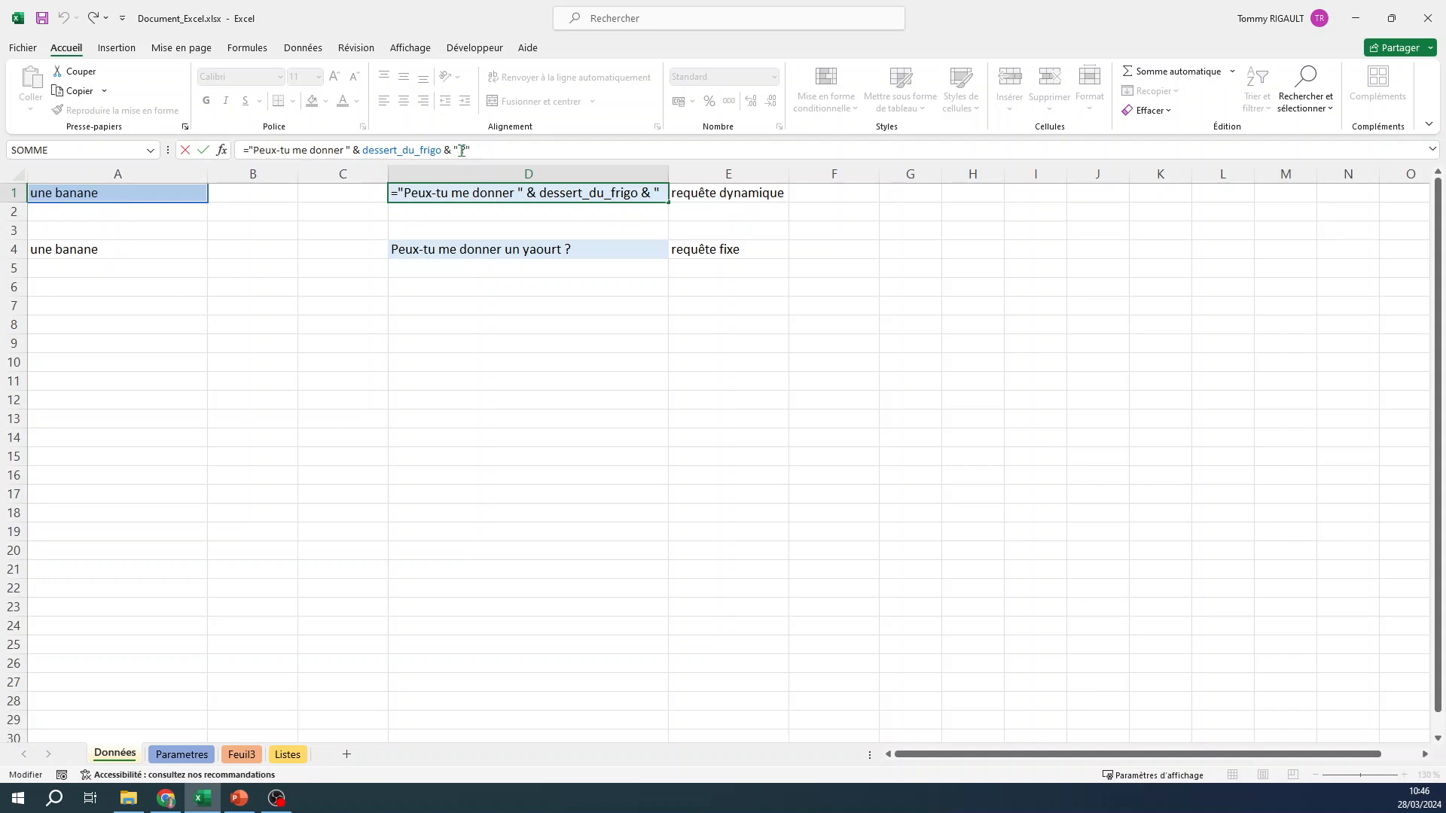
pyautogui.press('Return')
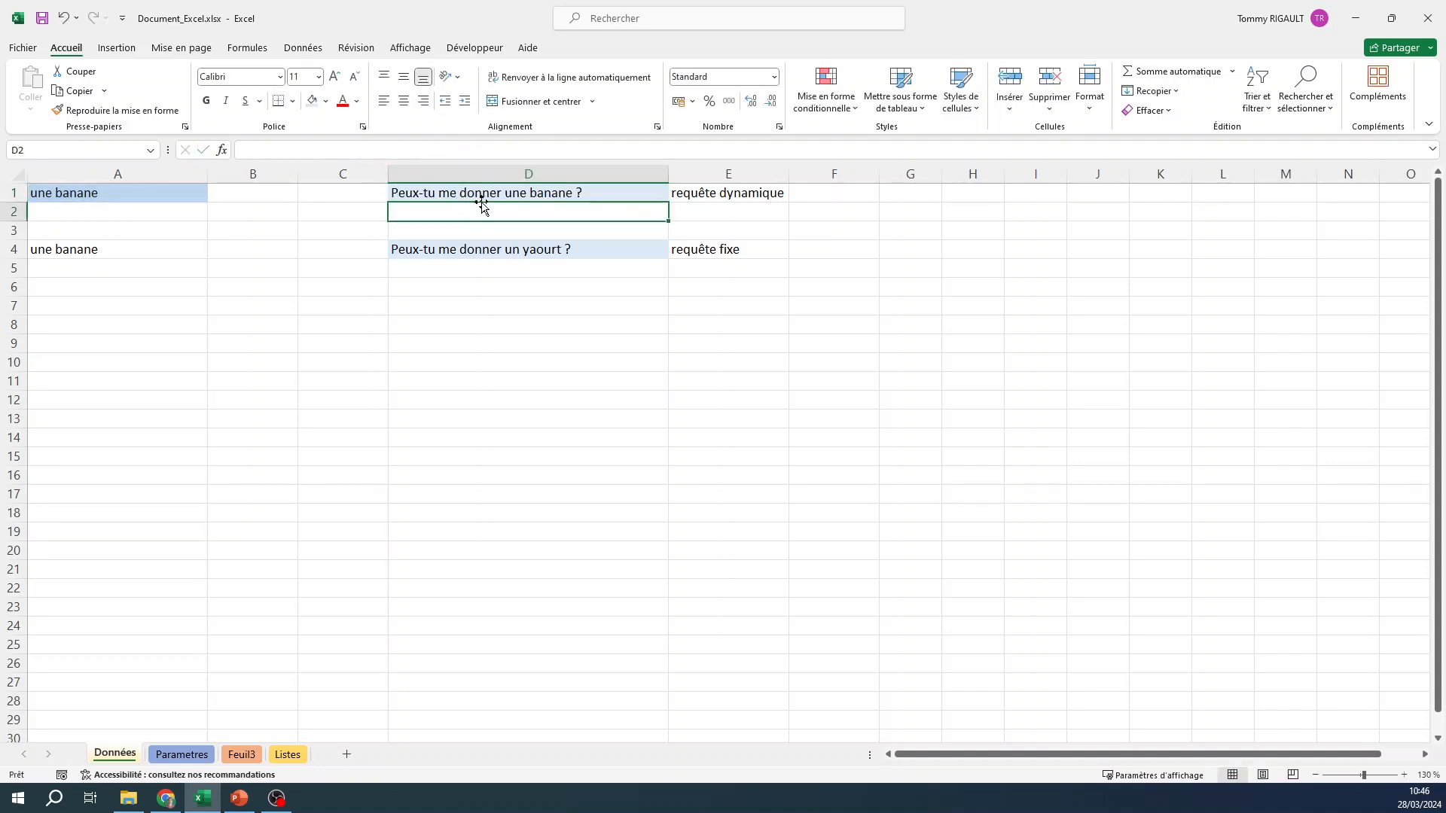
pyautogui.click(487, 193)
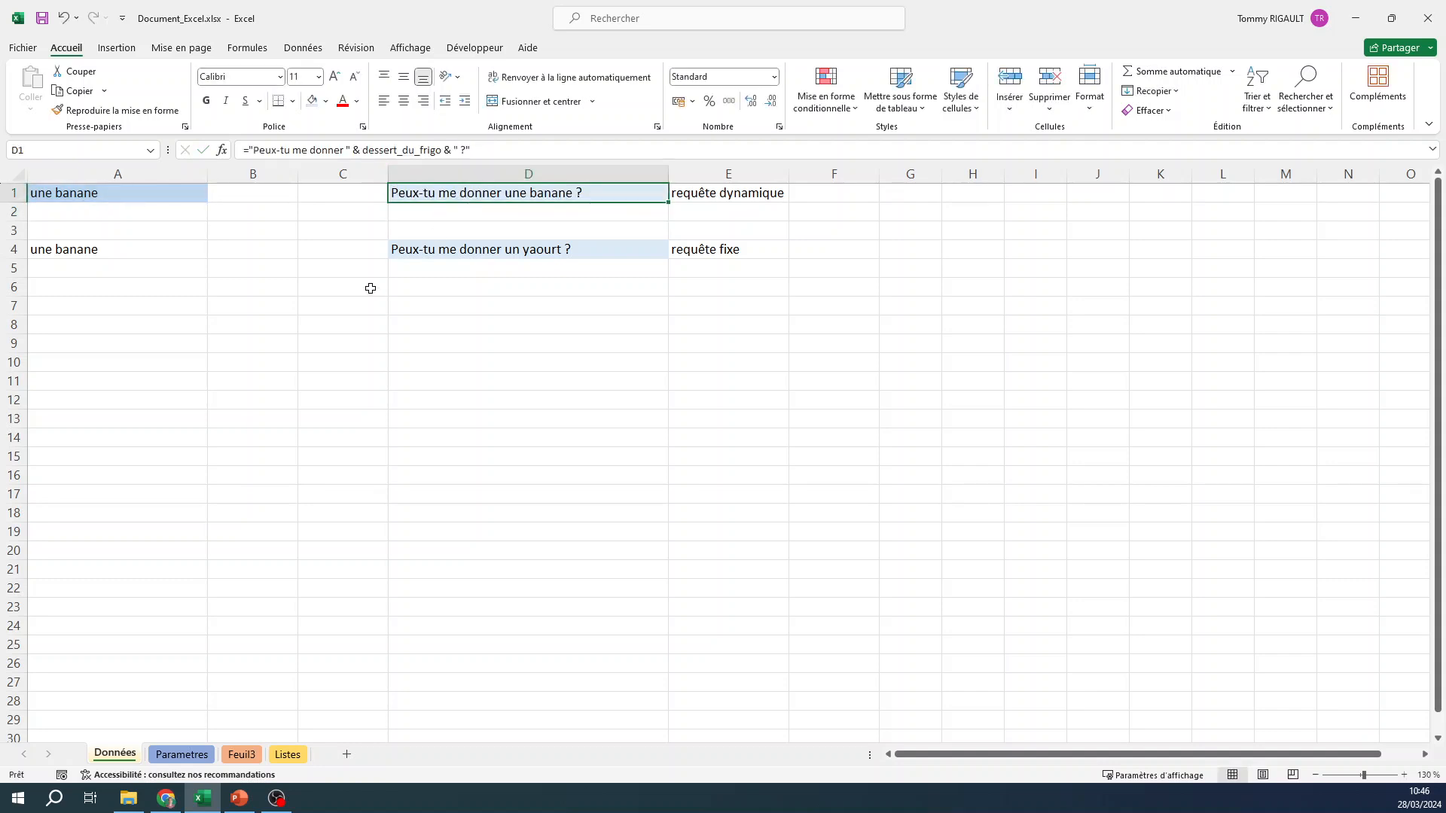
# Replace the content of cell A1 with "un kiwi".
pyautogui.click(151, 194)
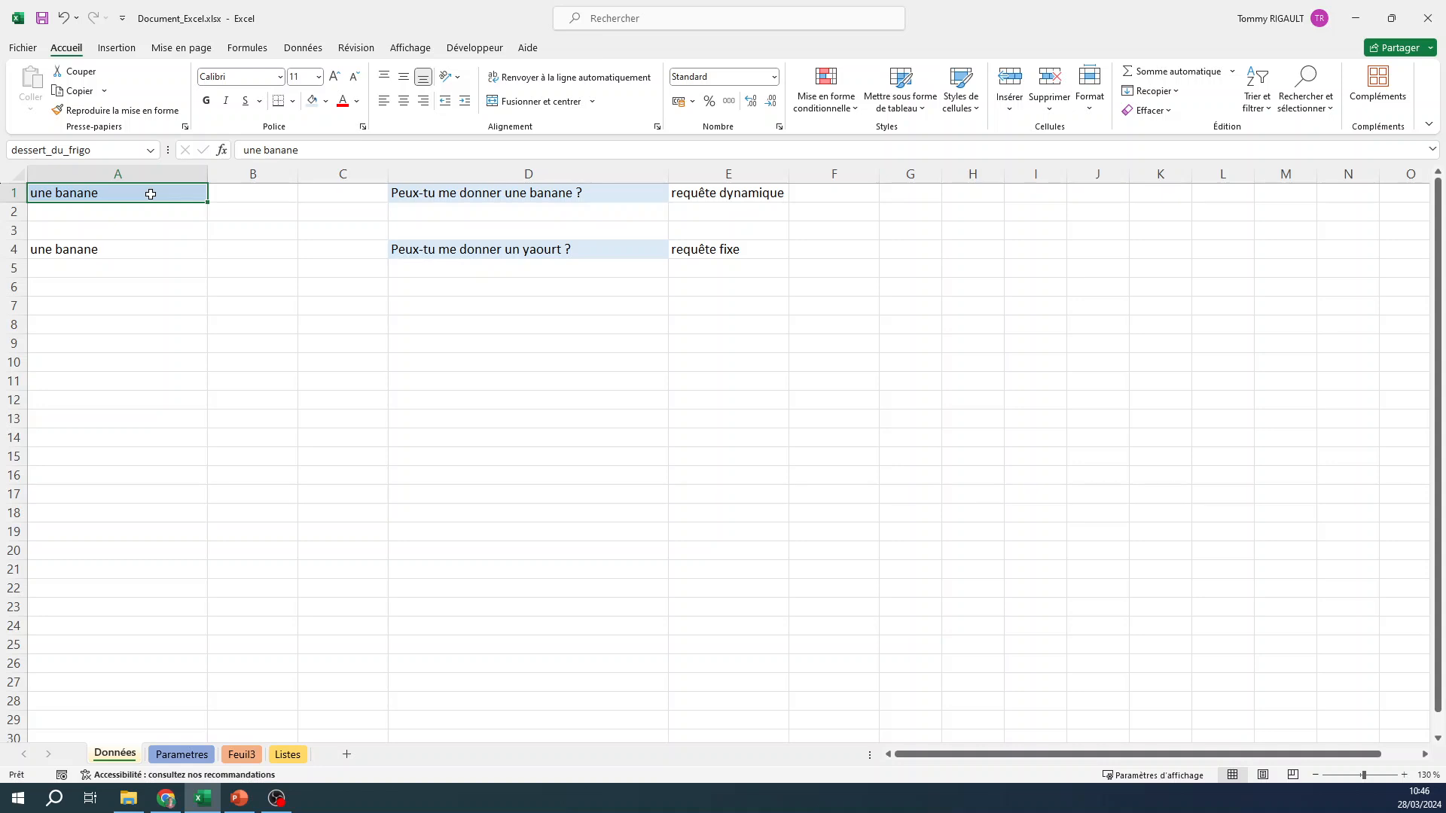
pyautogui.write('un kiwi')
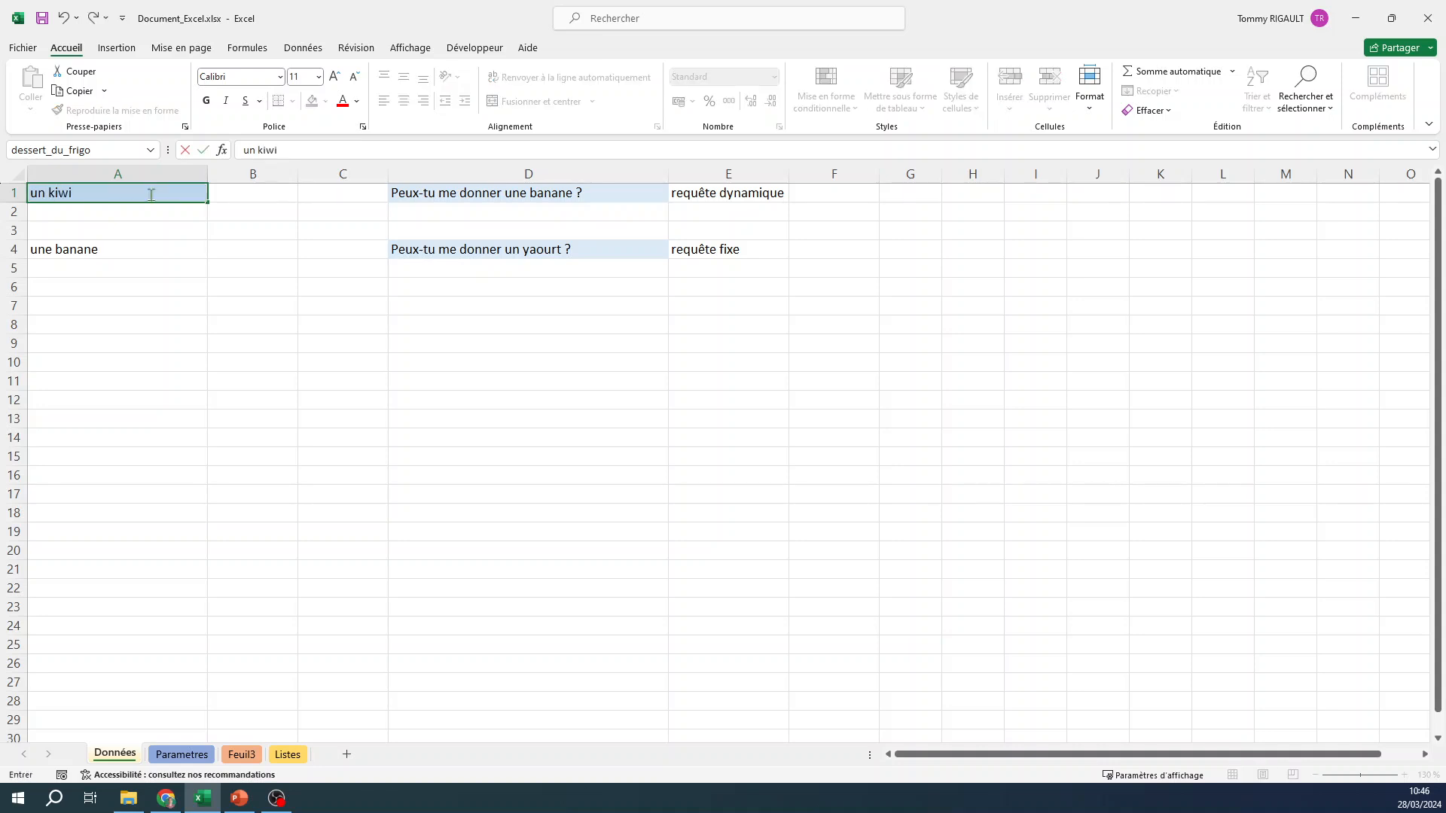
pyautogui.press('Return')
pyautogui.click(151, 195)
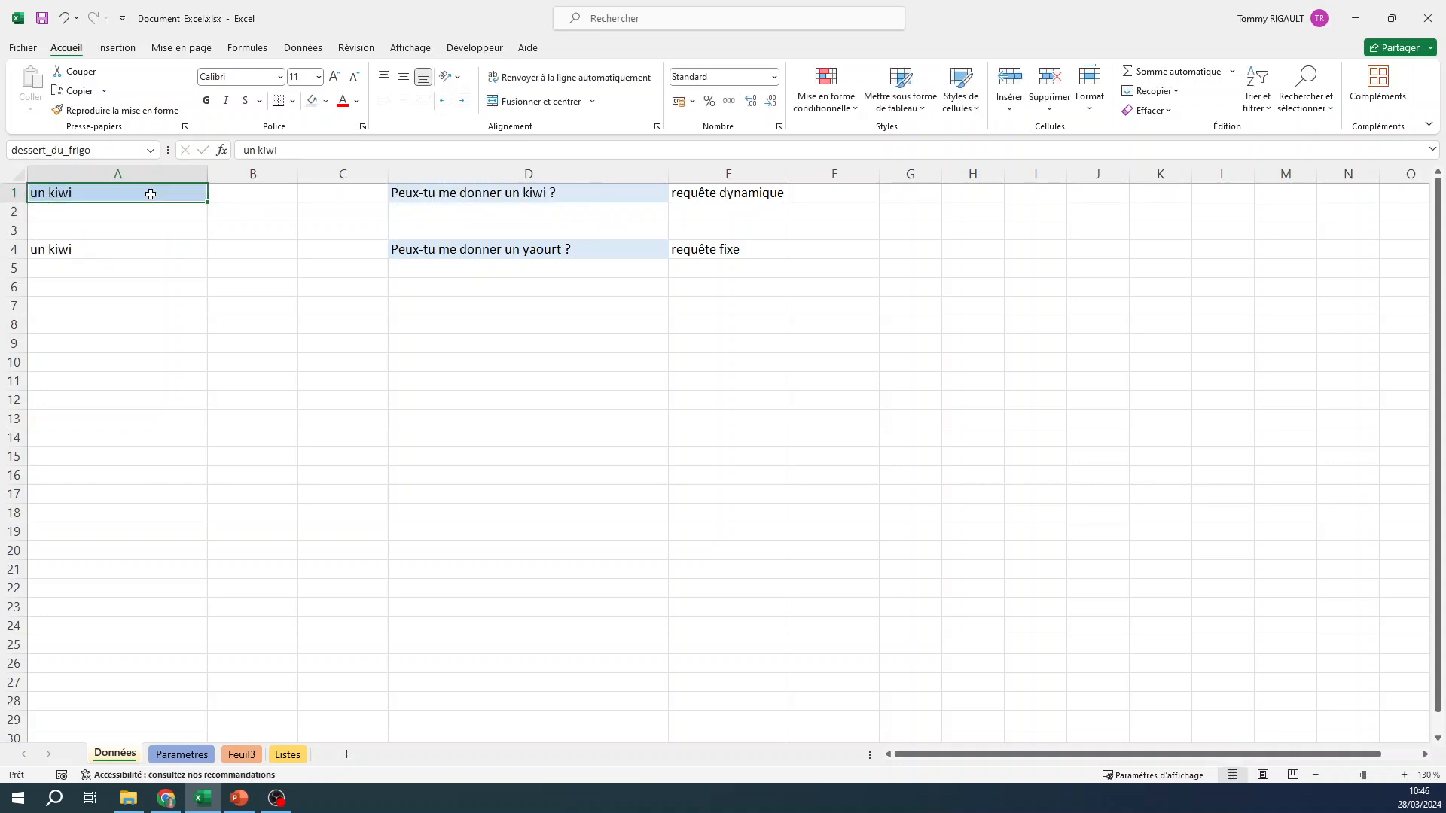
# Compare the dynamic request in D1 with the fixed one in D4, and the named cell A1 with its reference in A4.
pyautogui.click(596, 189)
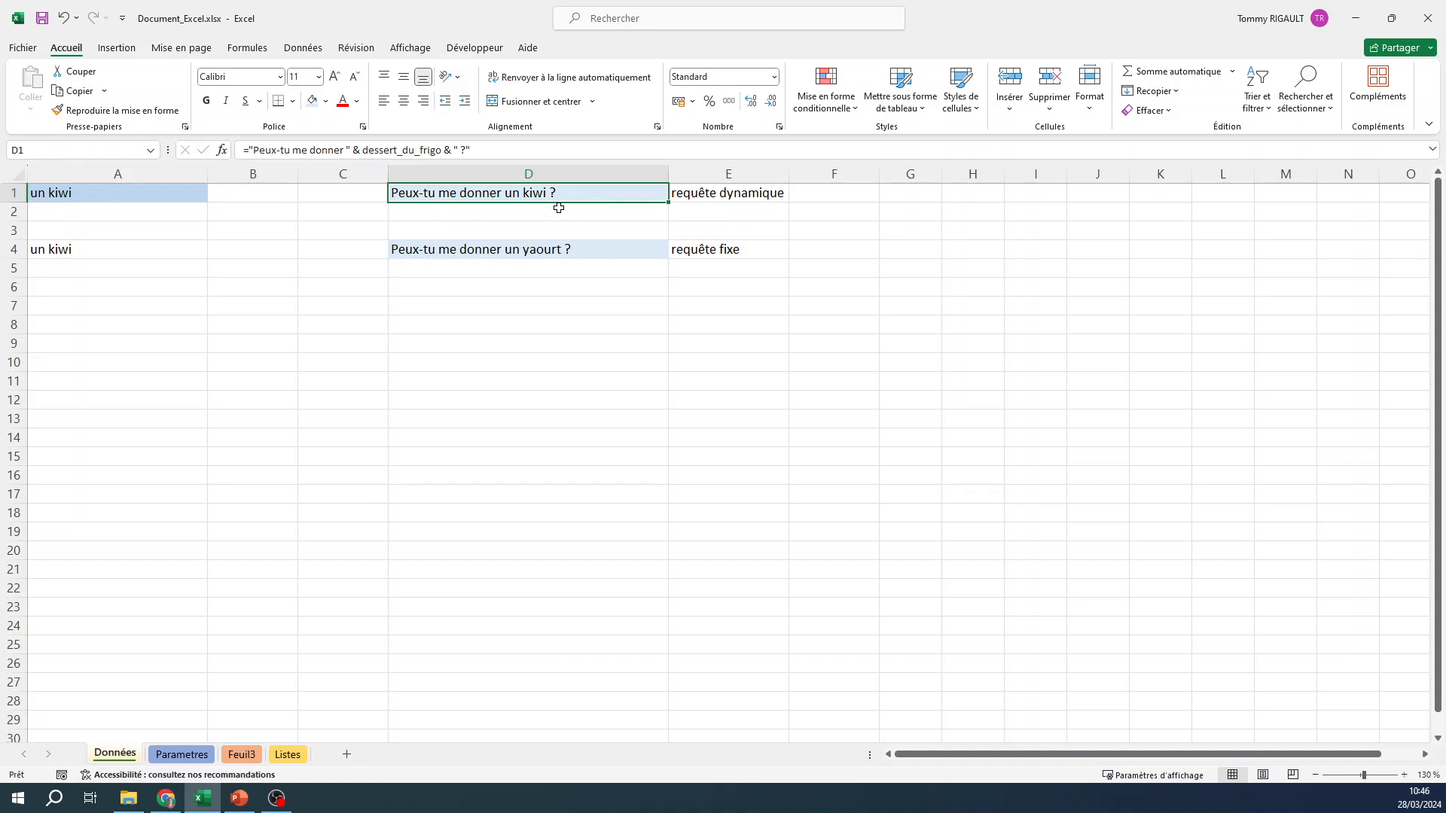
pyautogui.click(591, 247)
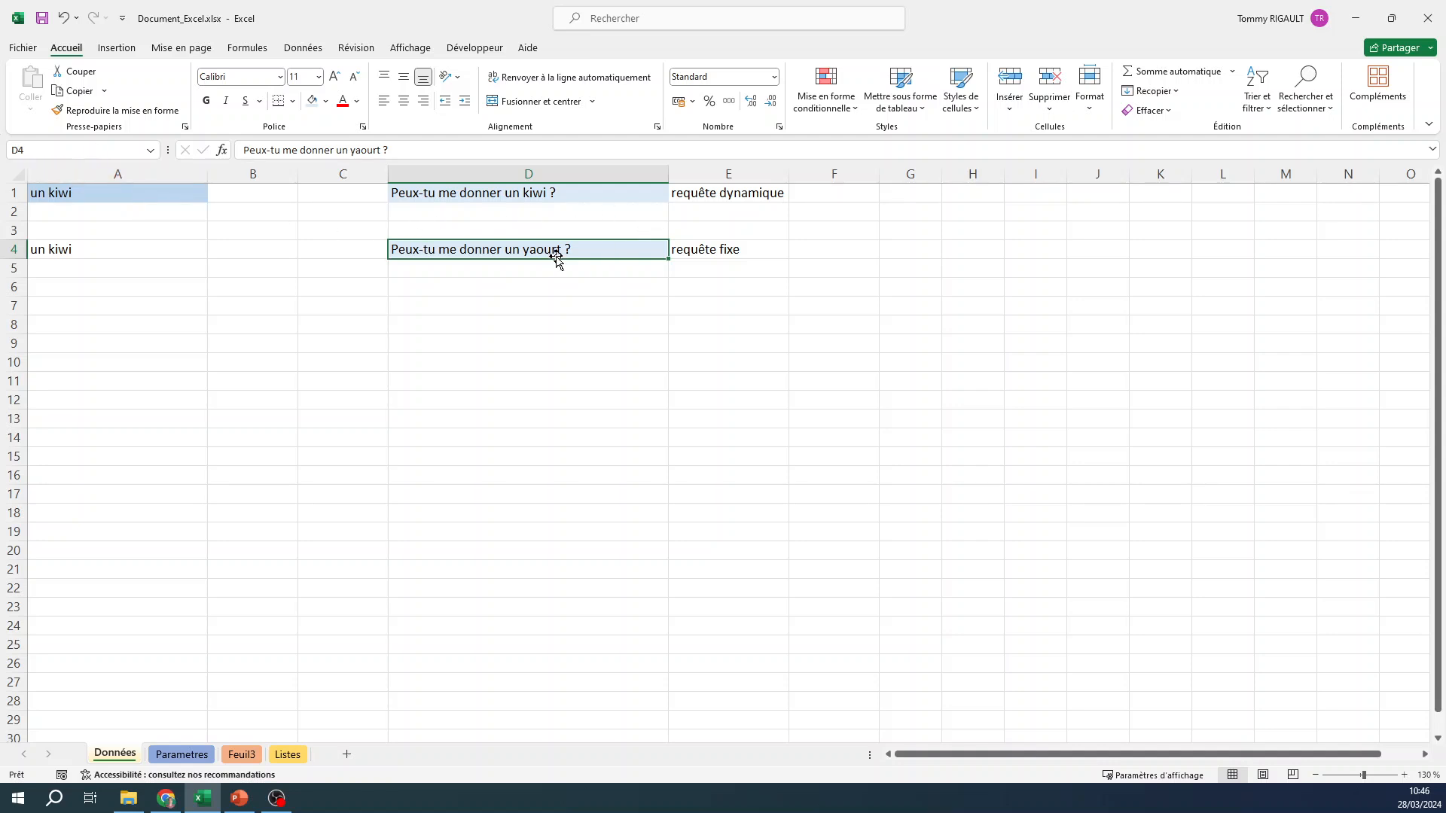
pyautogui.click(572, 191)
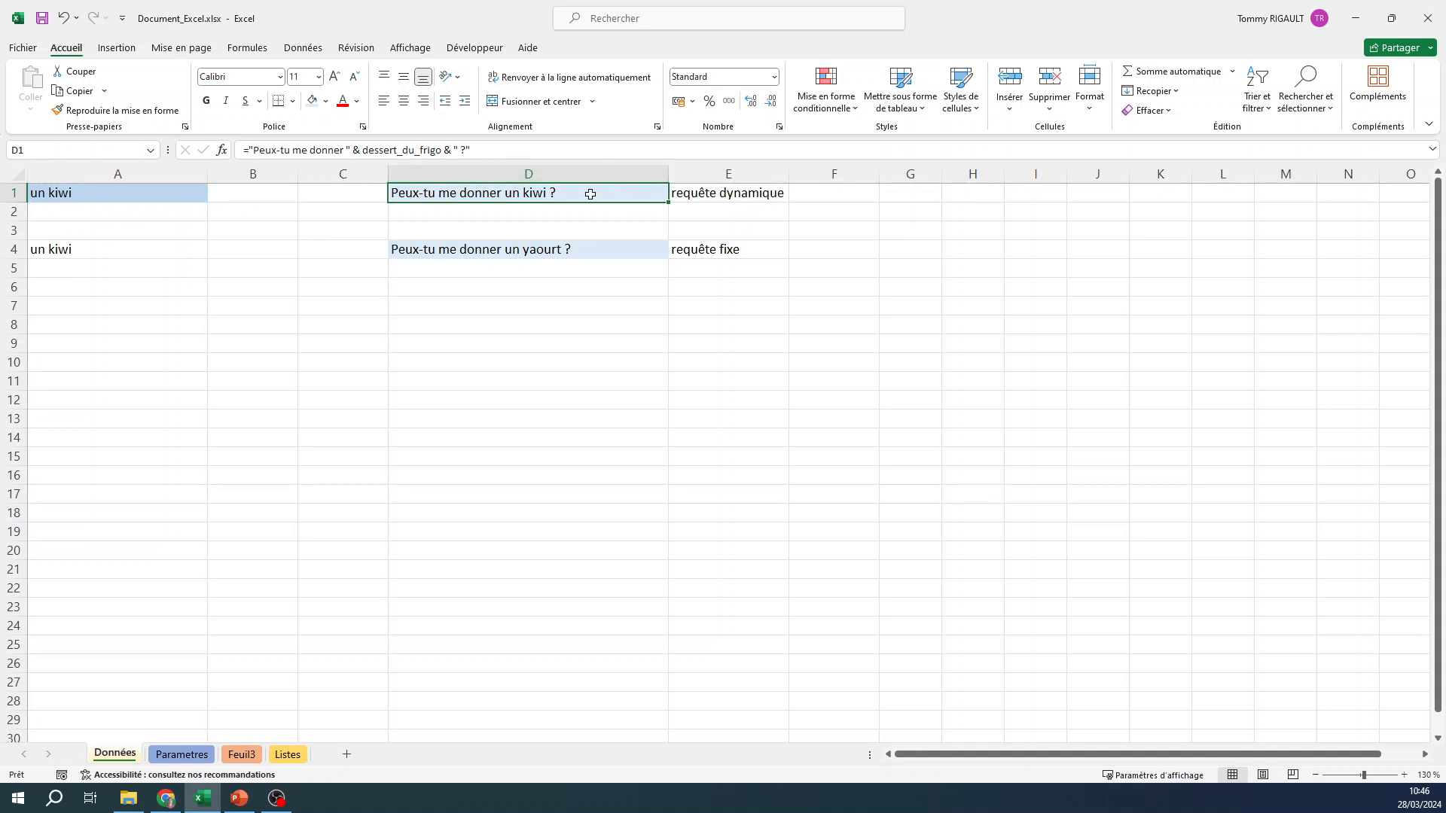
pyautogui.click(91, 246)
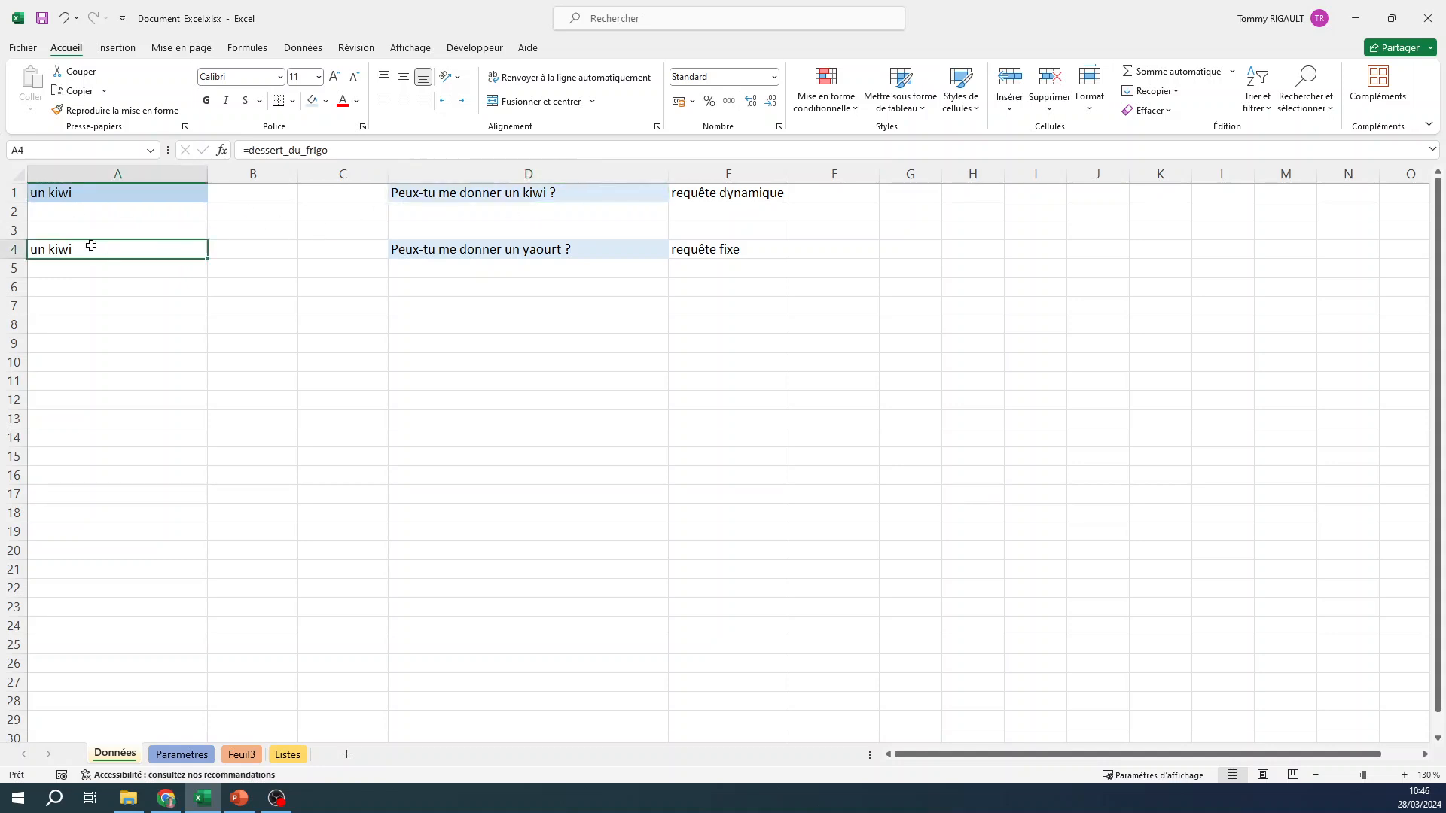
pyautogui.click(99, 186)
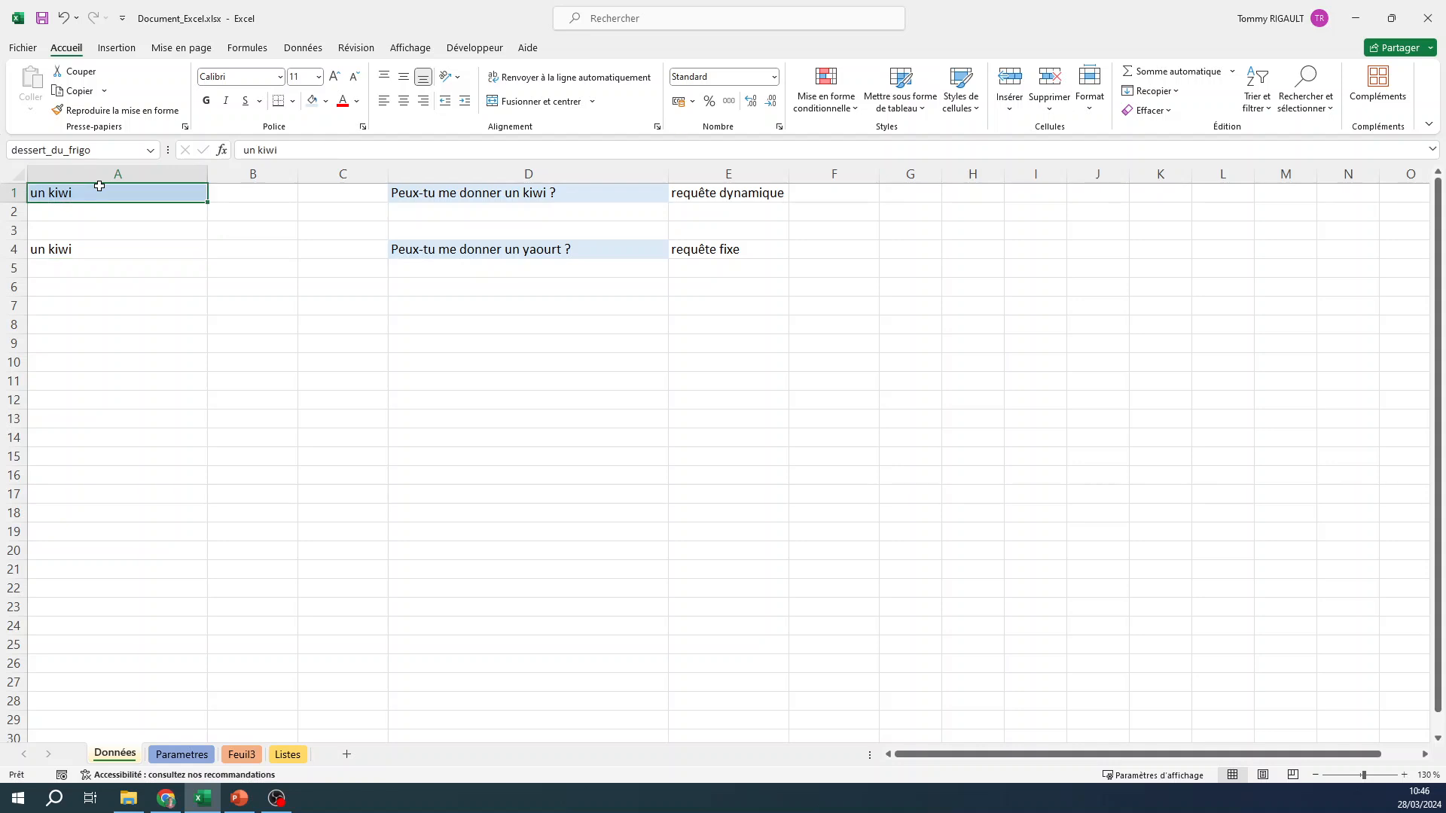
pyautogui.click(99, 249)
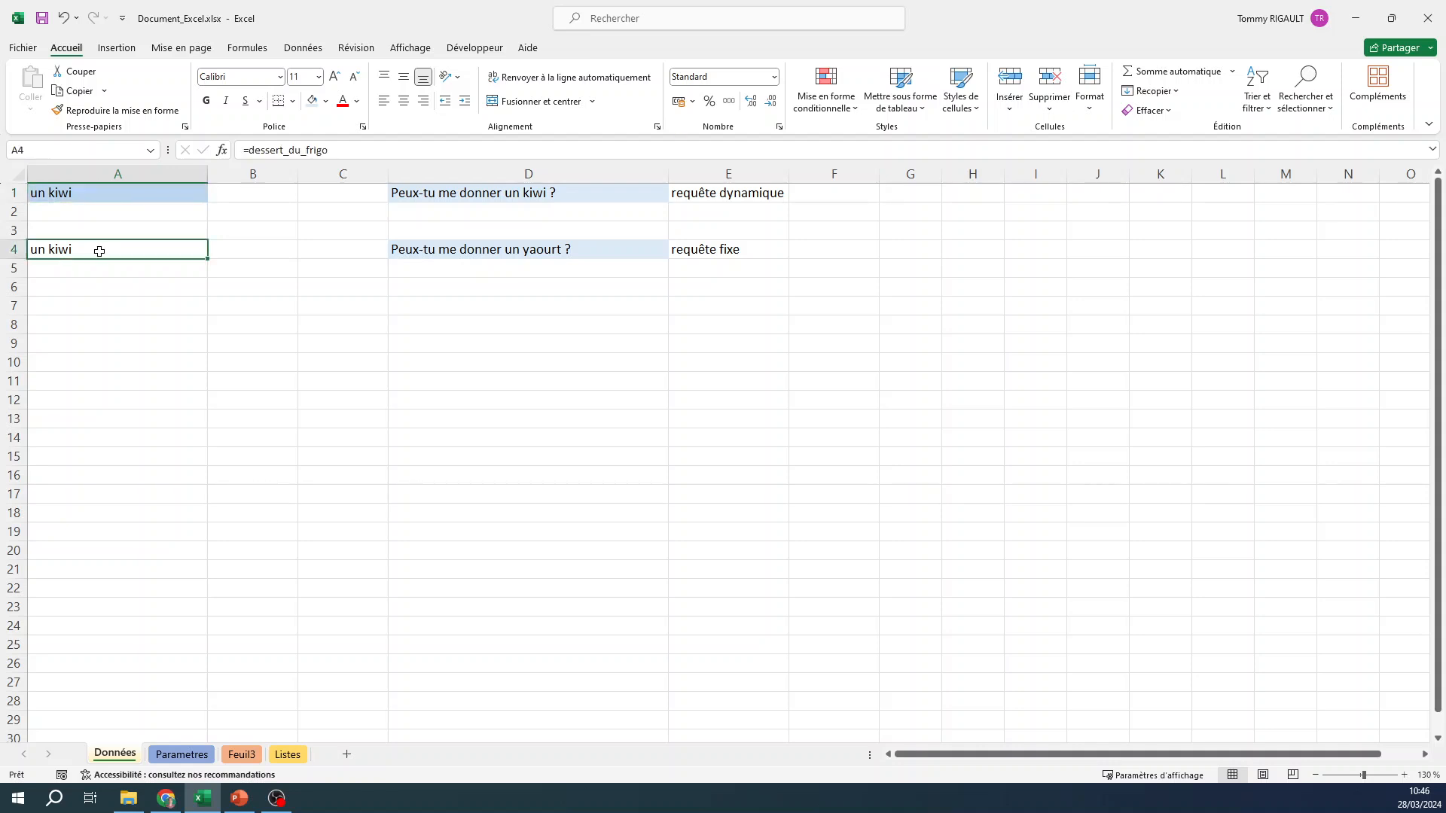
pyautogui.click(92, 193)
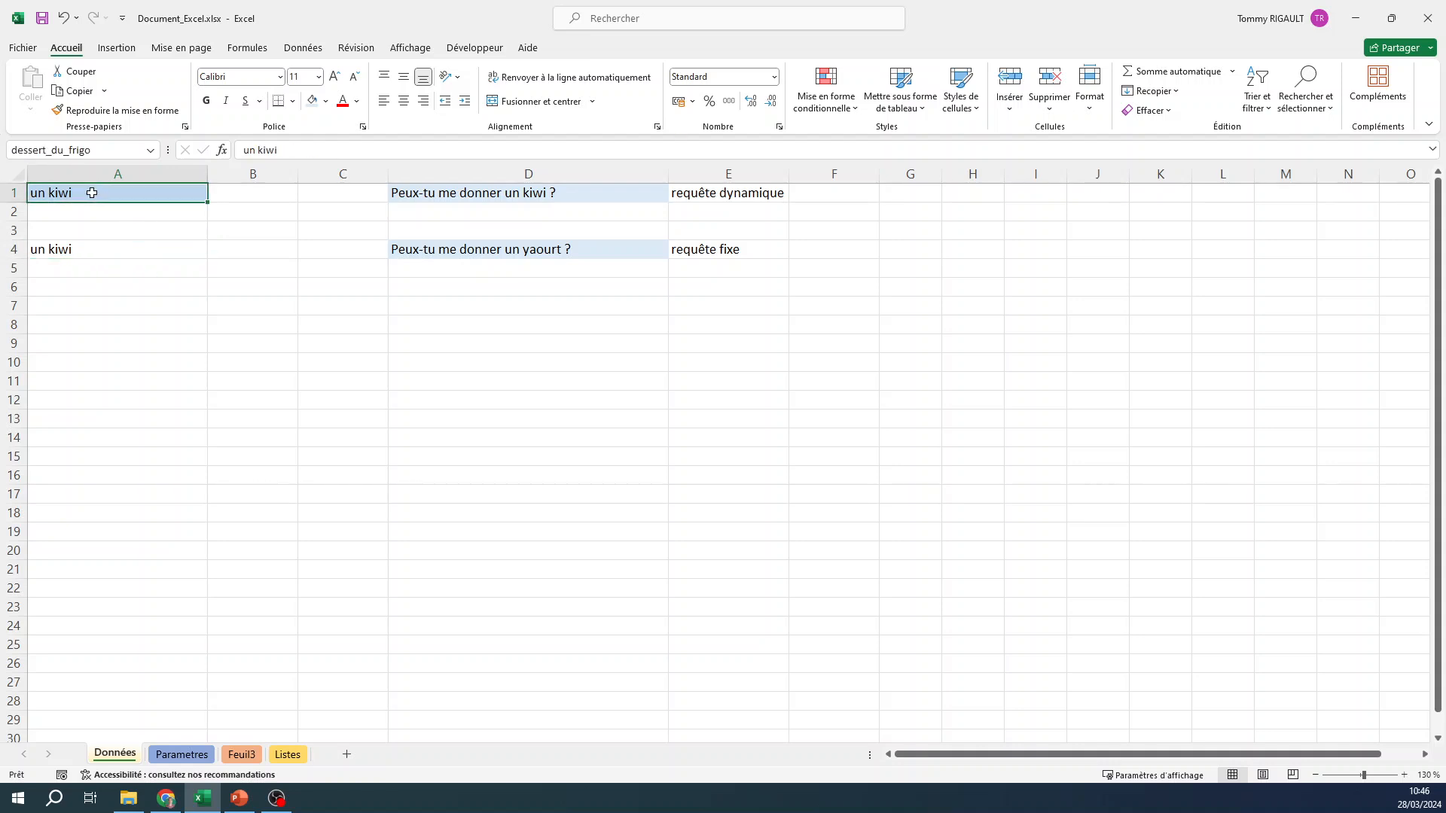
pyautogui.click(100, 250)
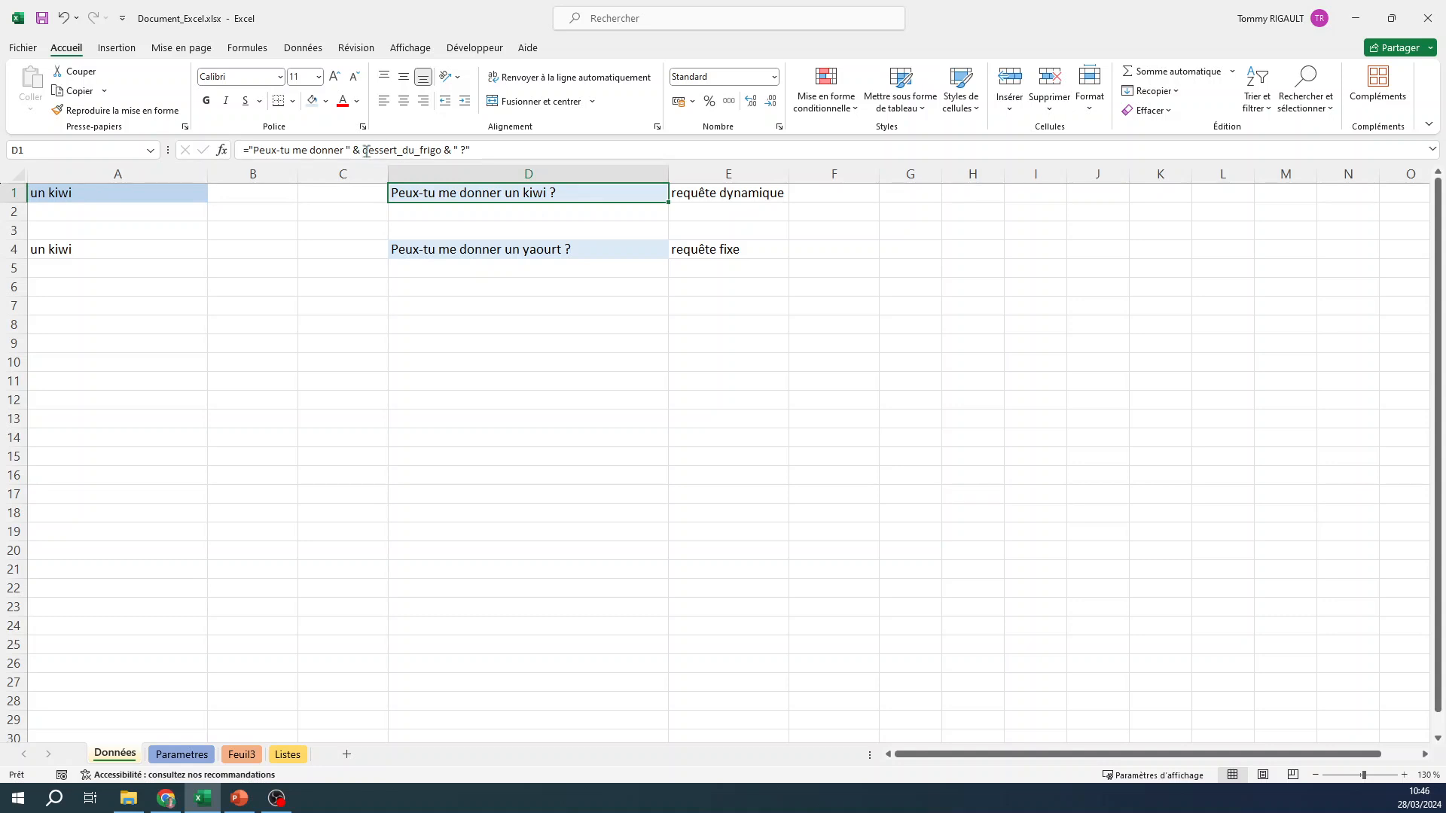
pyautogui.click(582, 250)
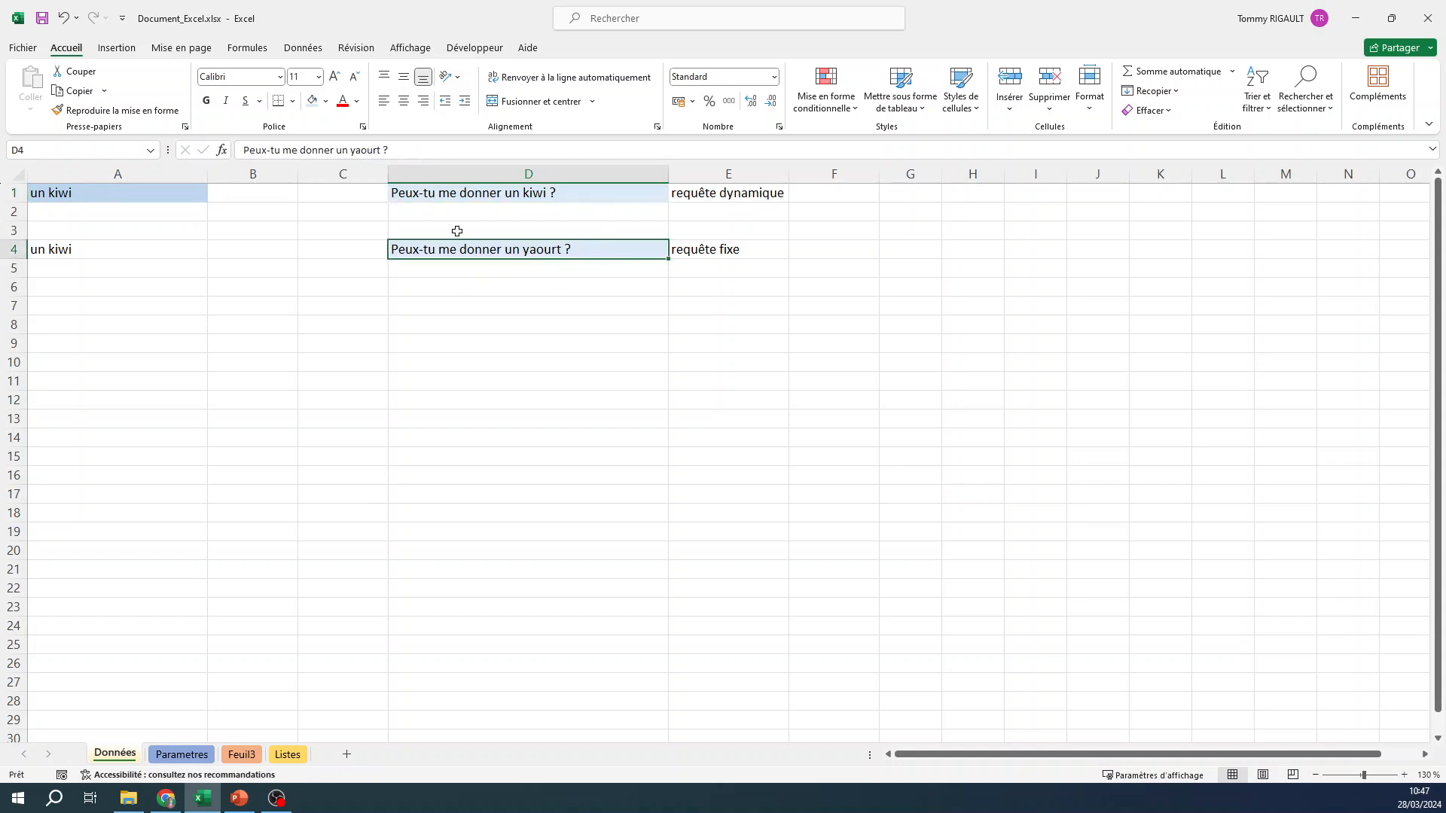